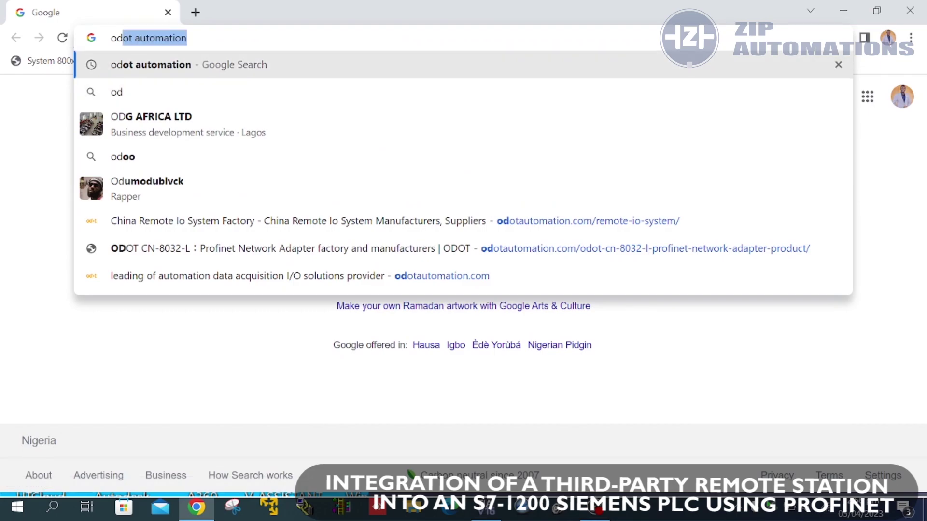
Go to odotautomation.com and open the ODOT CN-8032-L Profinet Network Adapter page in the Remote Io System products
left_click(111, 250)
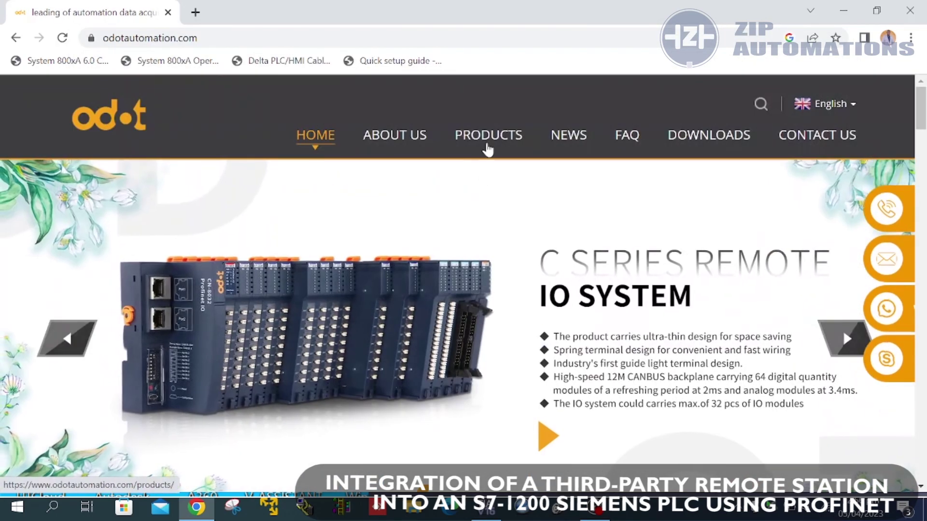
left_click(488, 140)
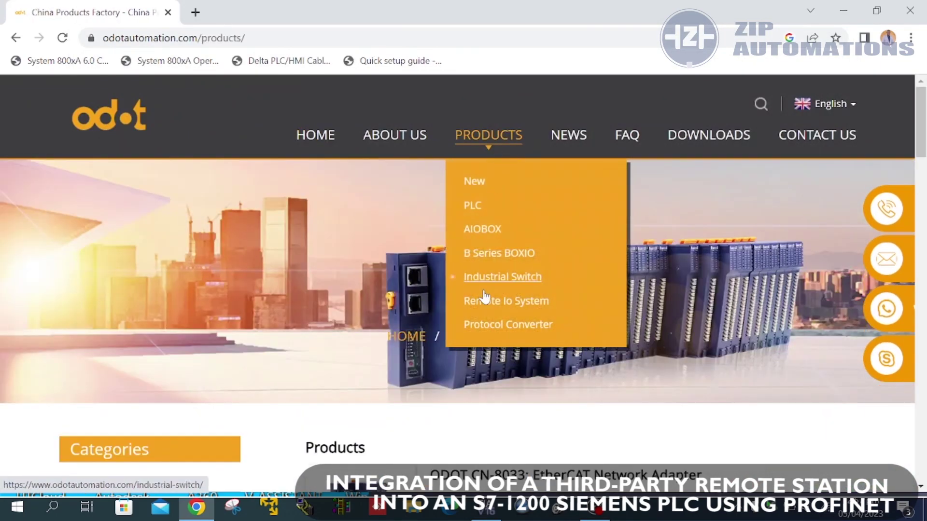
left_click(504, 300)
scroll(513, 300, "down", 20)
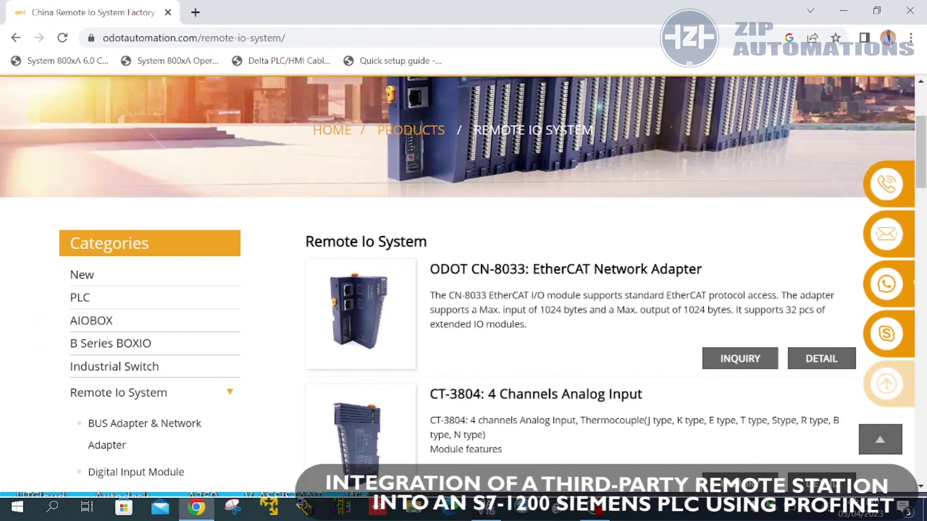
scroll(519, 285, "down", 5)
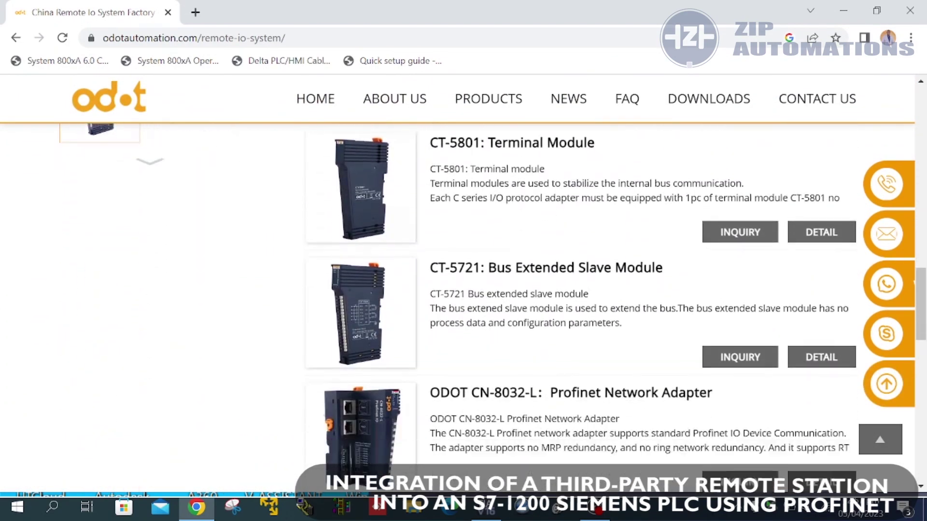
left_click(520, 282)
Download the GSDML-CN8032-L file from the adapter page's product downloads
scroll(517, 284, "down", 15)
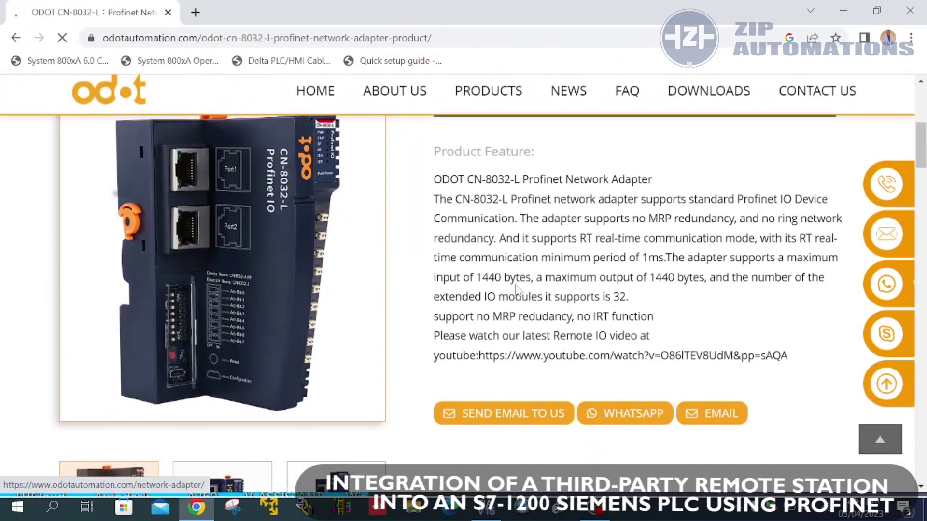
left_click(524, 272)
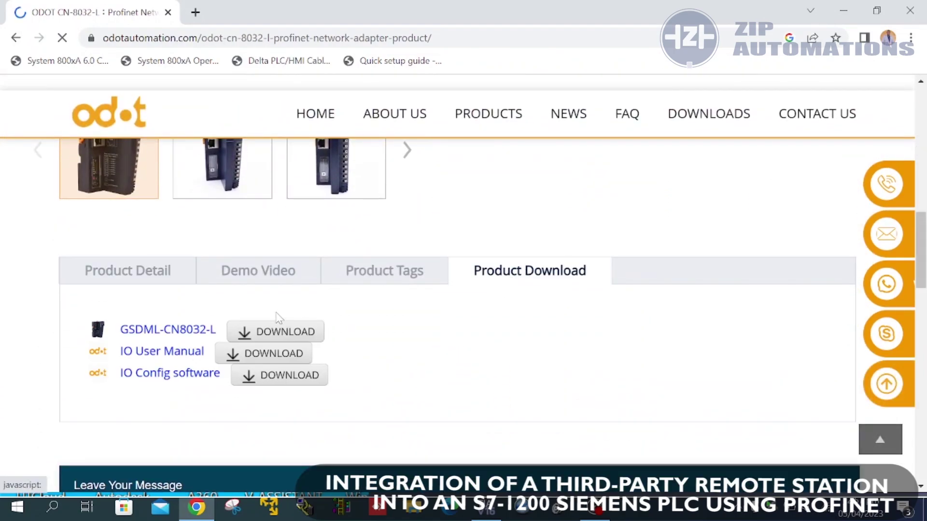
left_click(130, 330)
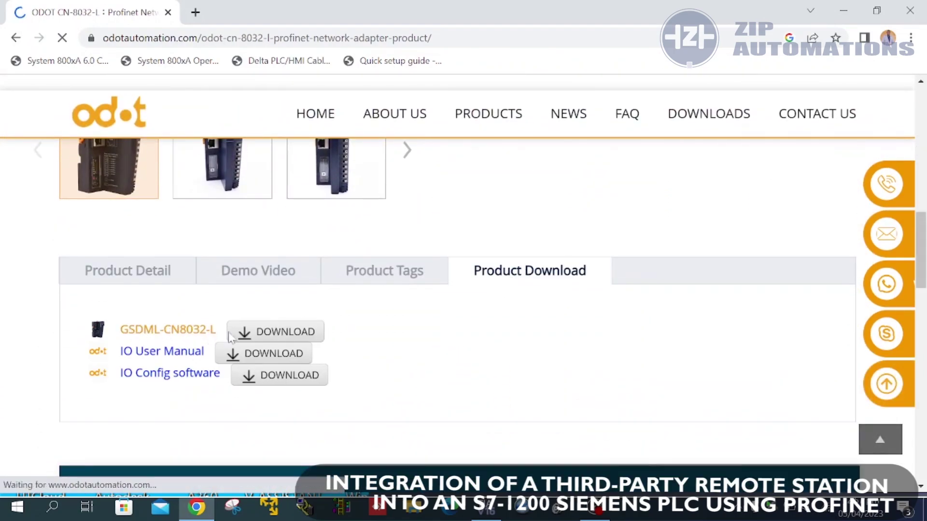
left_click(267, 333)
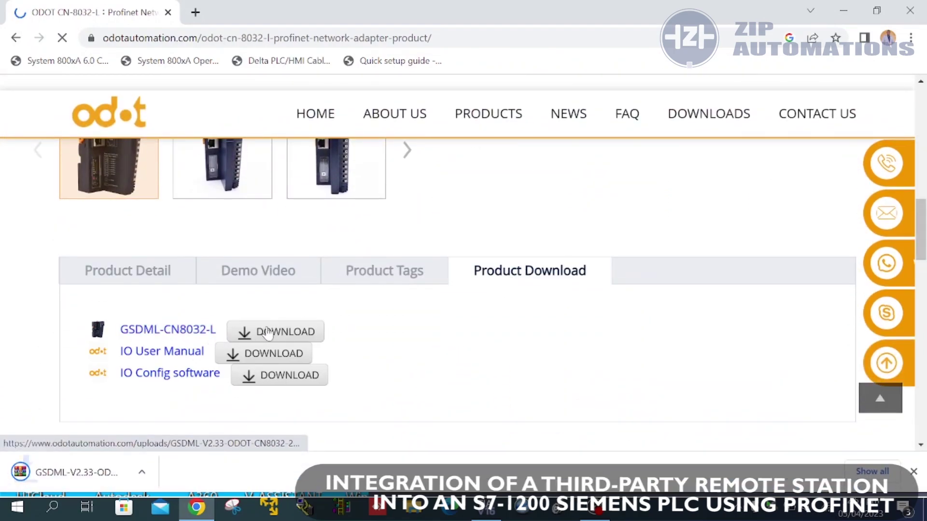
Extract the downloaded GSDML archive to its default folder in Downloads, and close the archive and the browser
left_click(124, 473)
left_click(142, 130)
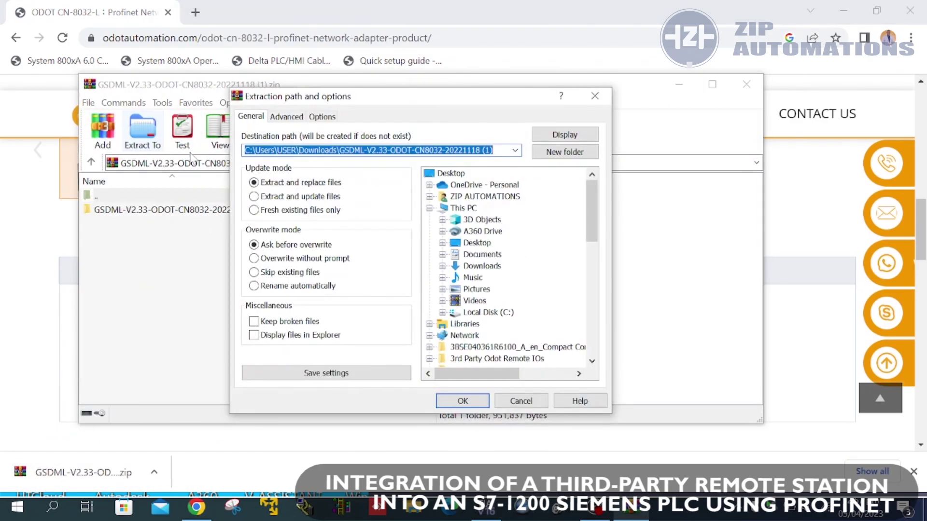
left_click(463, 401)
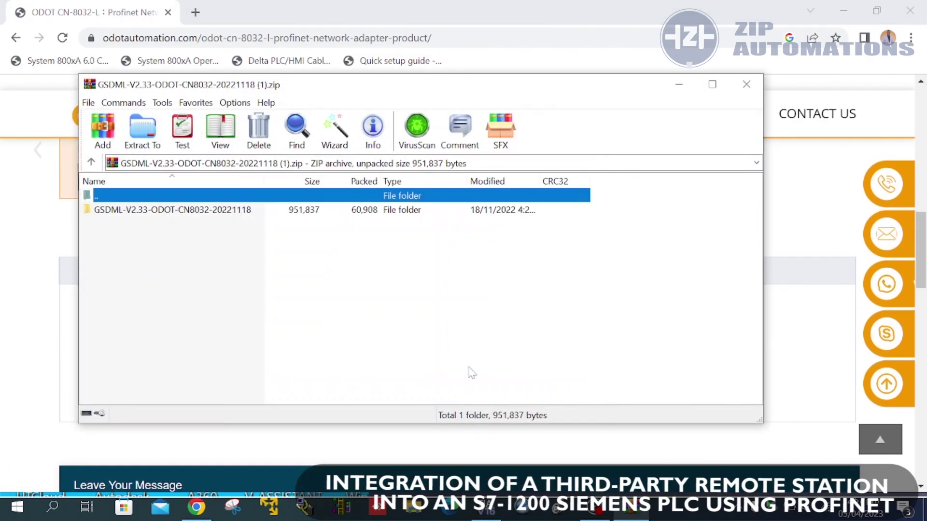
left_click(746, 84)
left_click(909, 10)
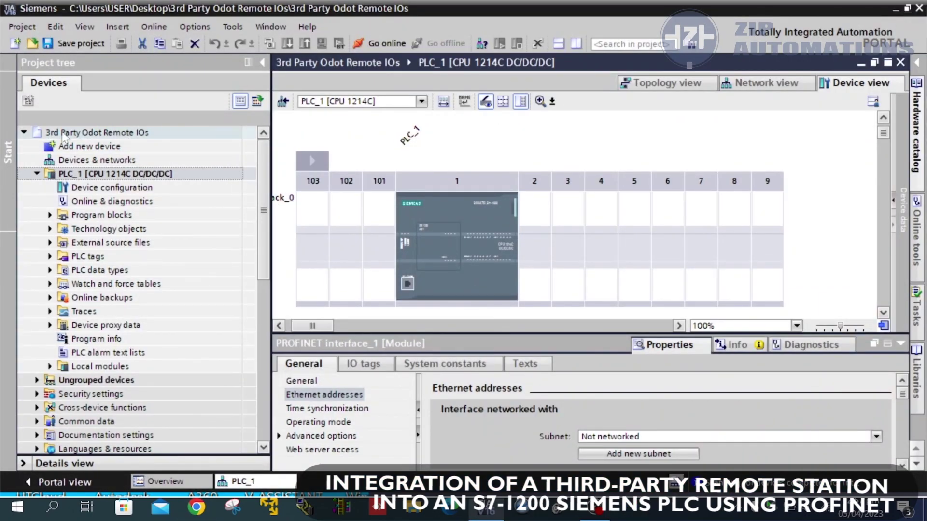
In the project's Devices & networks, check which I/O vendors the hardware catalog offers for PROFINET IO among other field devices
double_click(73, 161)
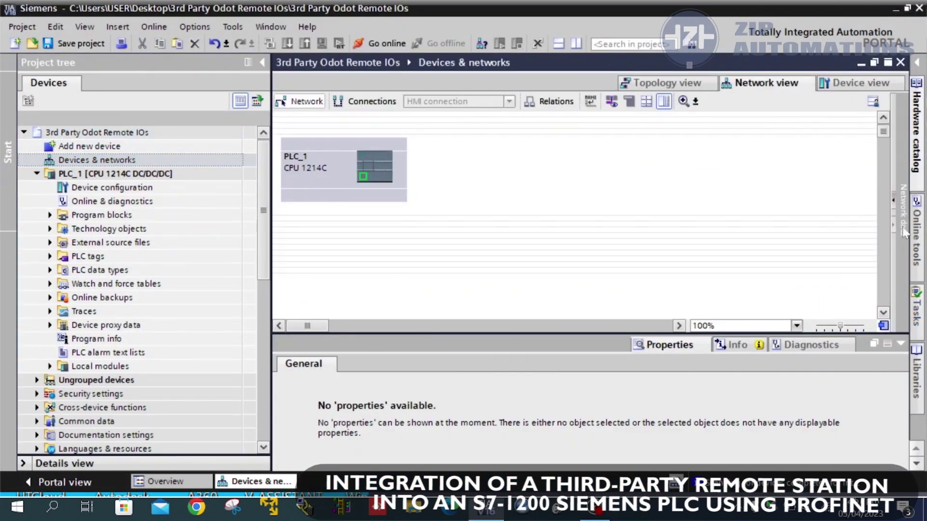
left_click(916, 144)
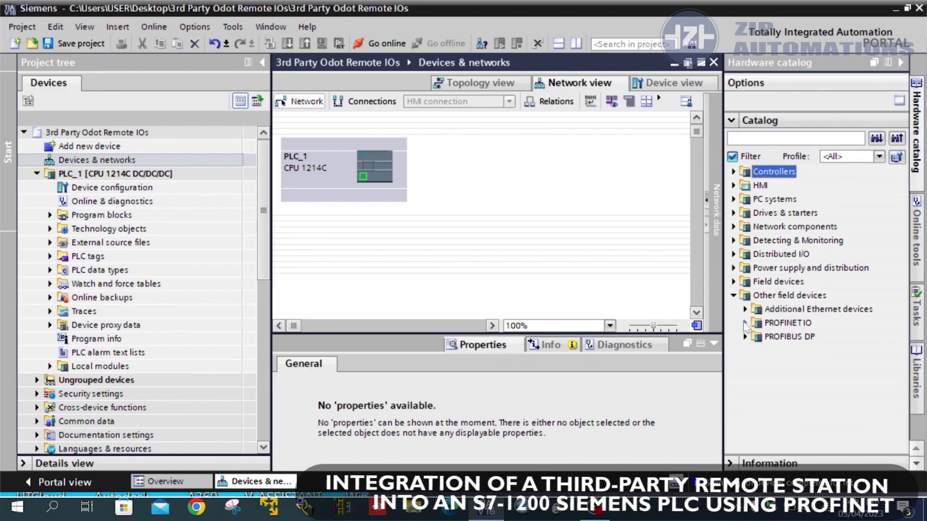
left_click(745, 323)
left_click(757, 378)
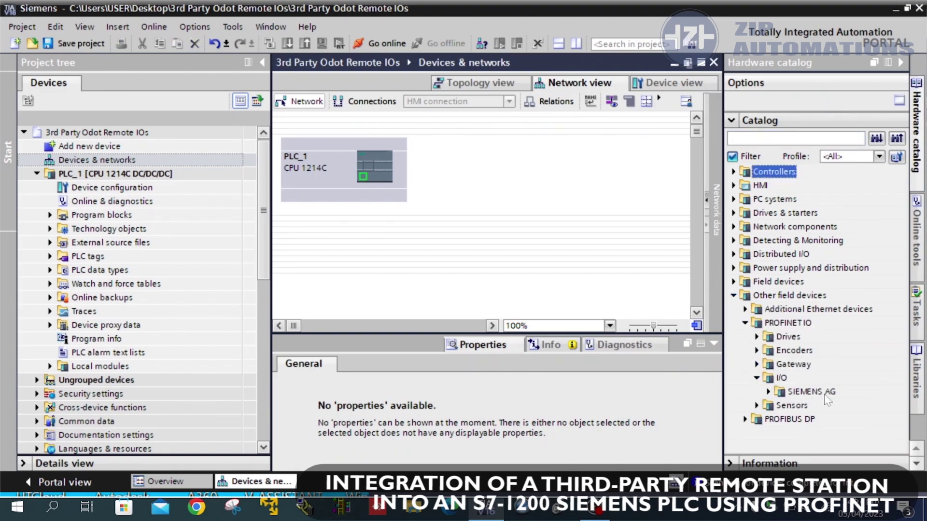
left_click(769, 392)
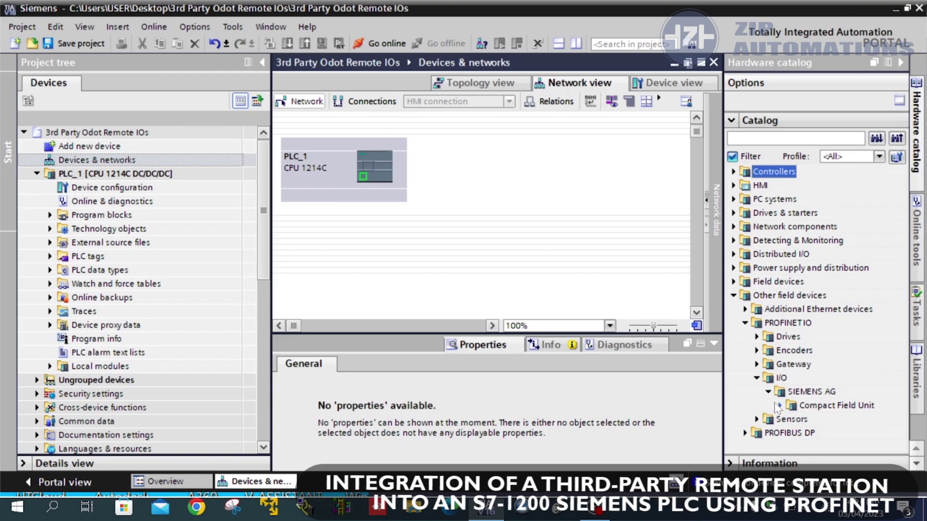
left_click(779, 405)
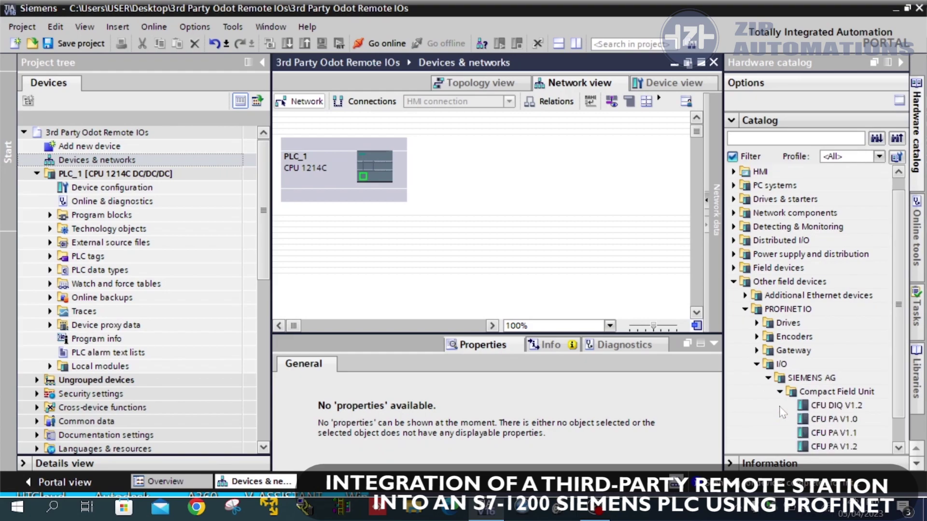
left_click(769, 378)
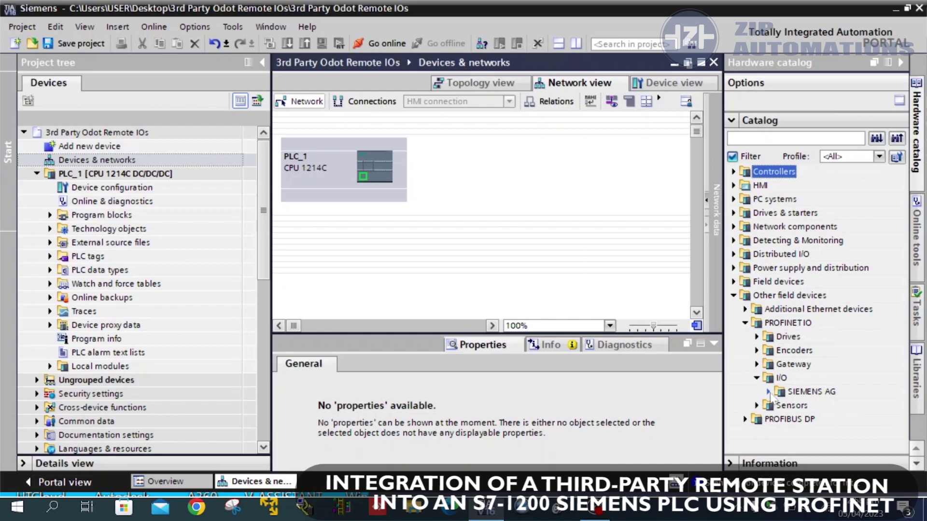
left_click(733, 296)
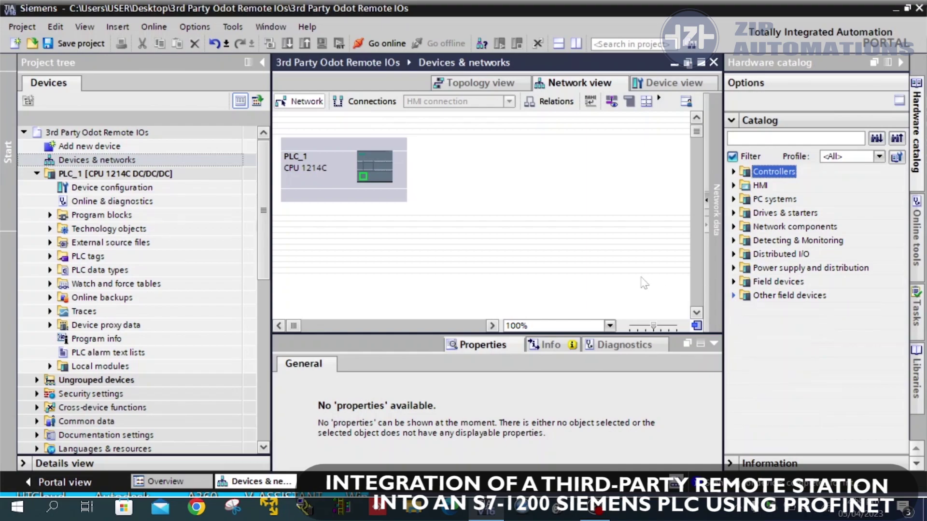
left_click(733, 296)
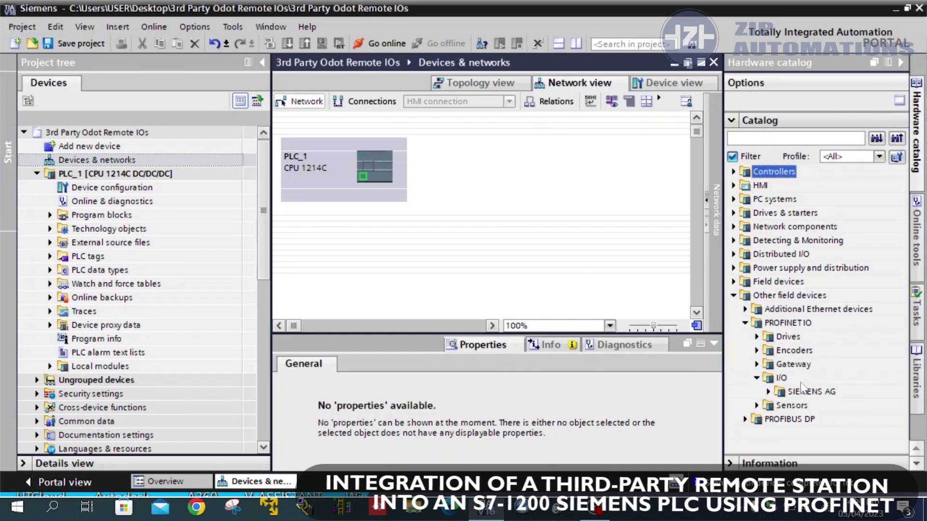
left_click(733, 296)
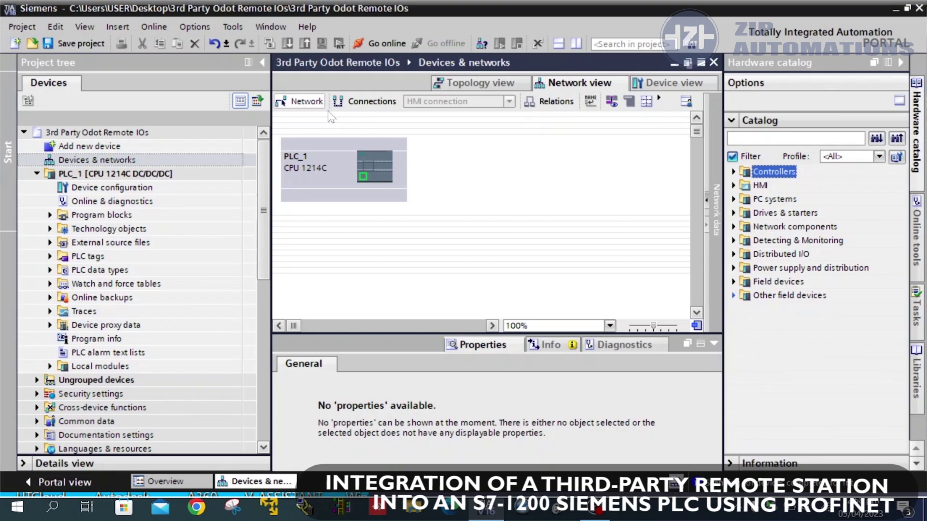
left_click(195, 27)
left_click(205, 78)
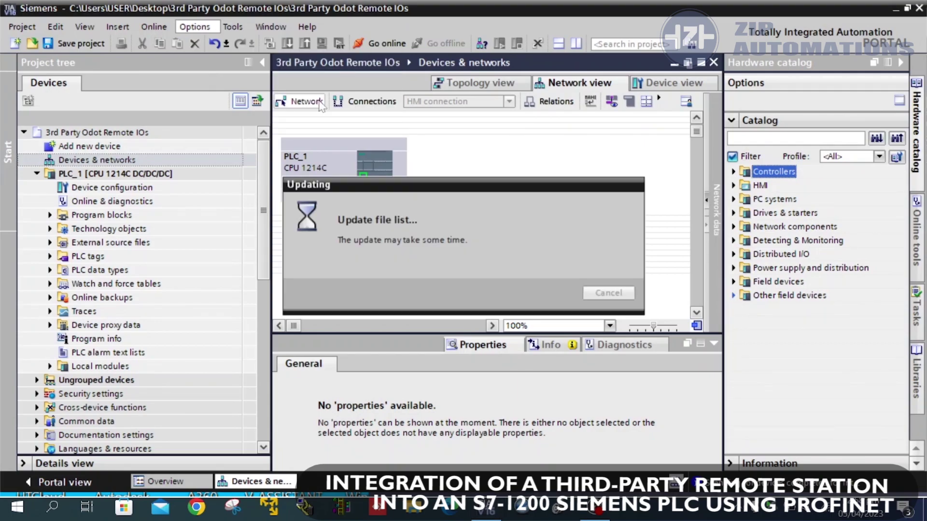
left_click(679, 147)
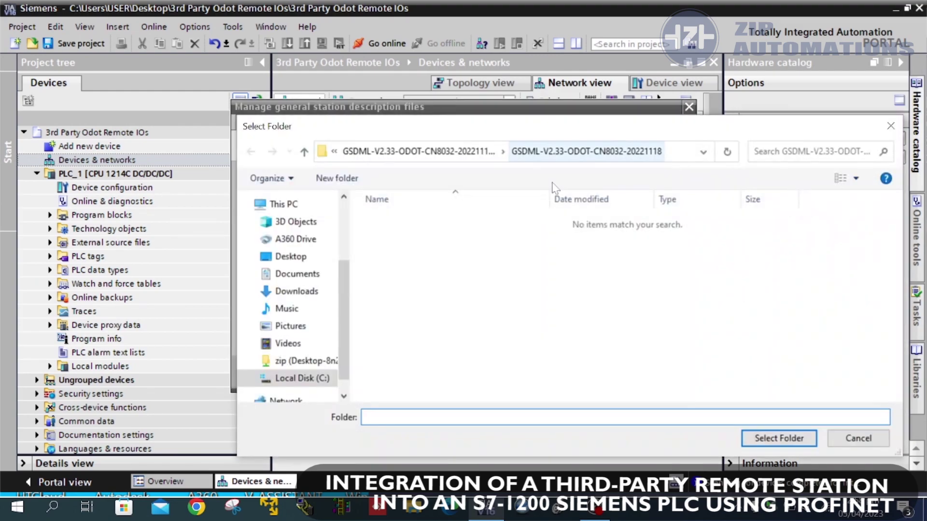
left_click(296, 291)
left_click(463, 241)
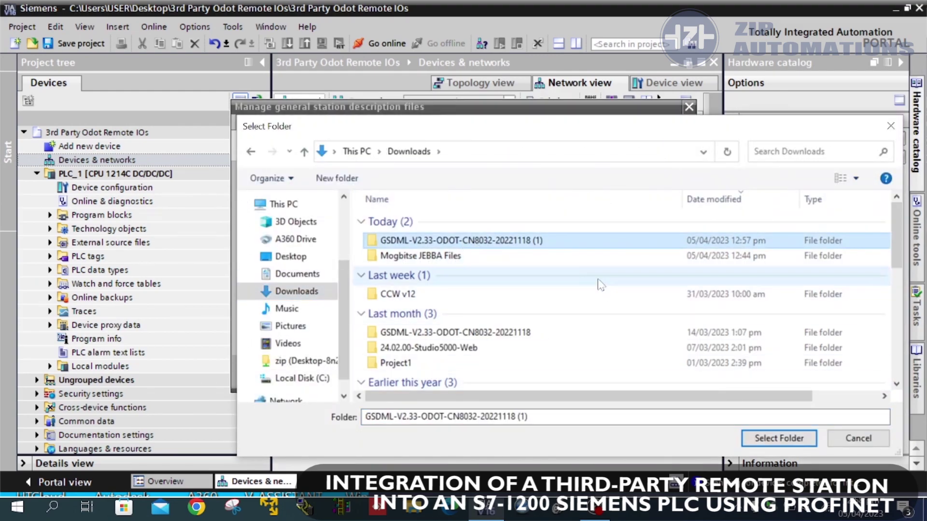
double_click(584, 241)
left_click(560, 223)
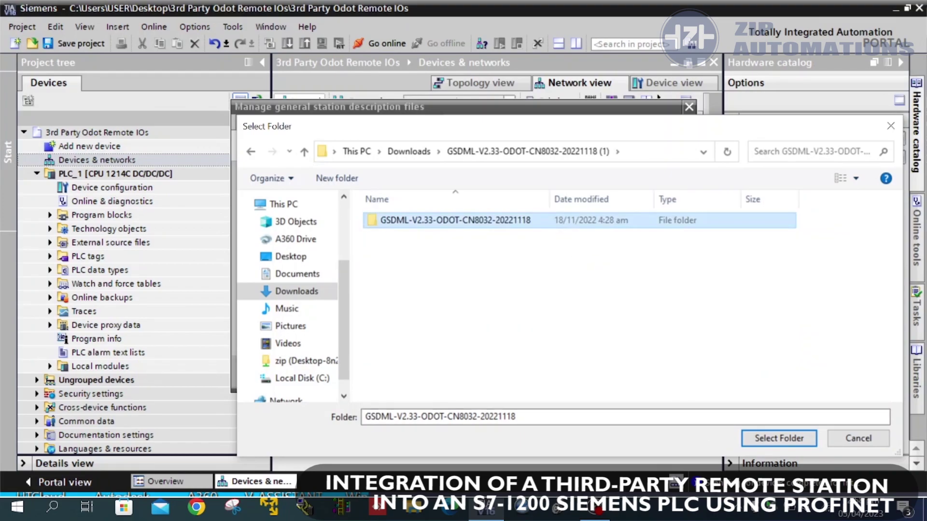
left_click(772, 439)
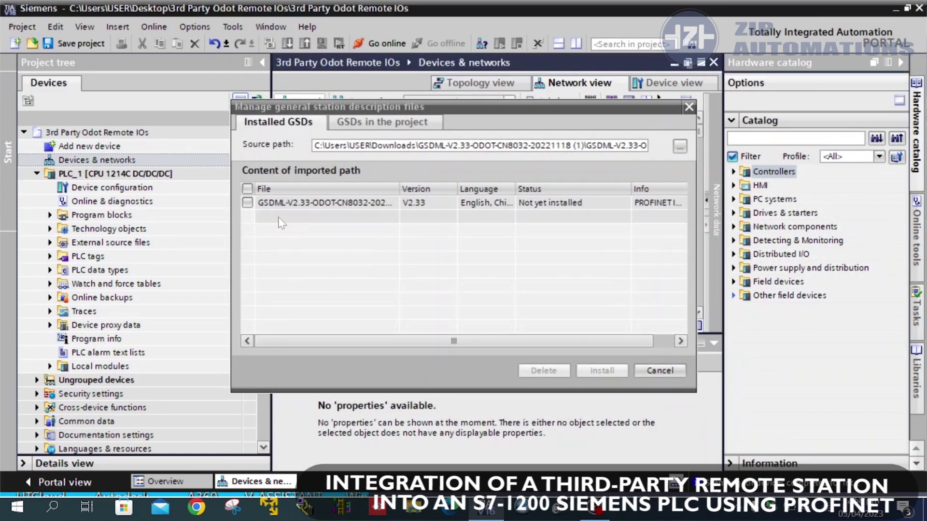
Install the GSDML-V2.33-ODOT-CN8032 station description file and close the station description manager
left_click(247, 203)
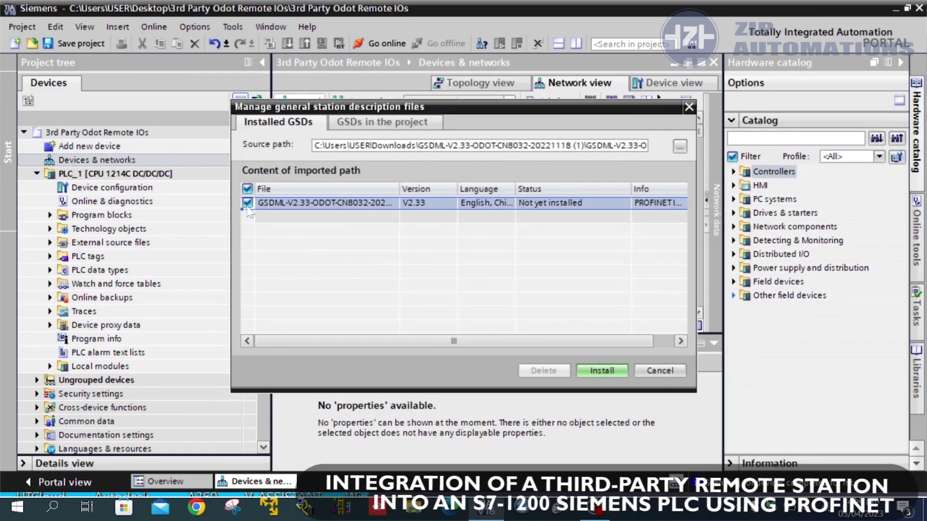
left_click(610, 375)
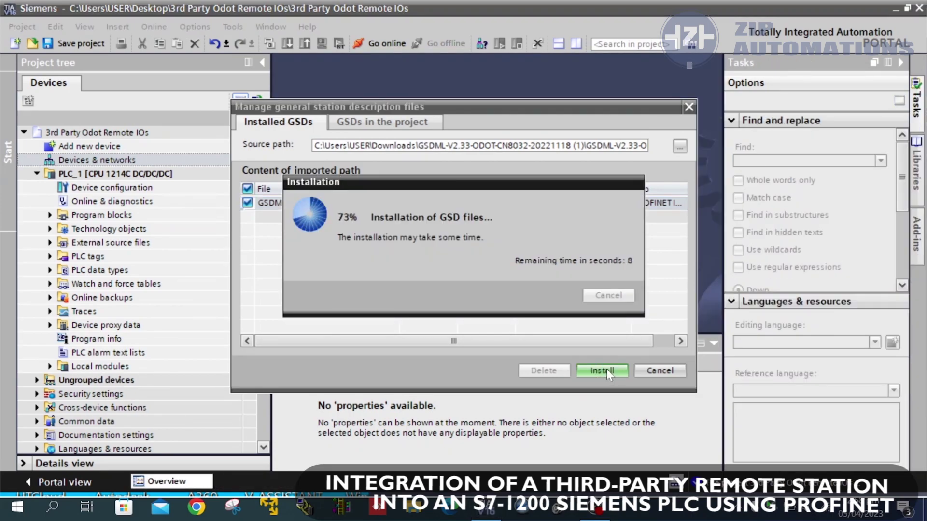
left_click(607, 370)
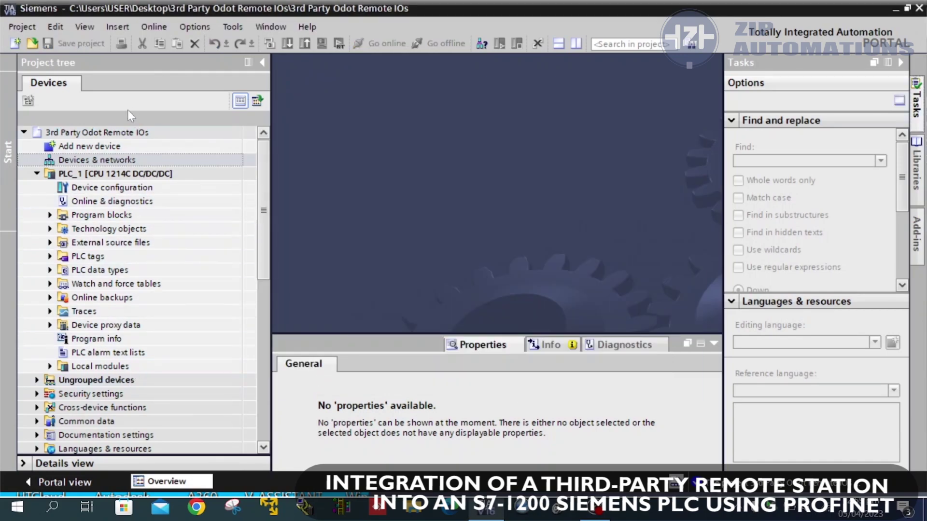
Add ODOT's CN-8032-L head station from the PROFINET IO BLADE IO System C Series to the project's network view beside PLC_1
left_click(108, 162)
double_click(107, 159)
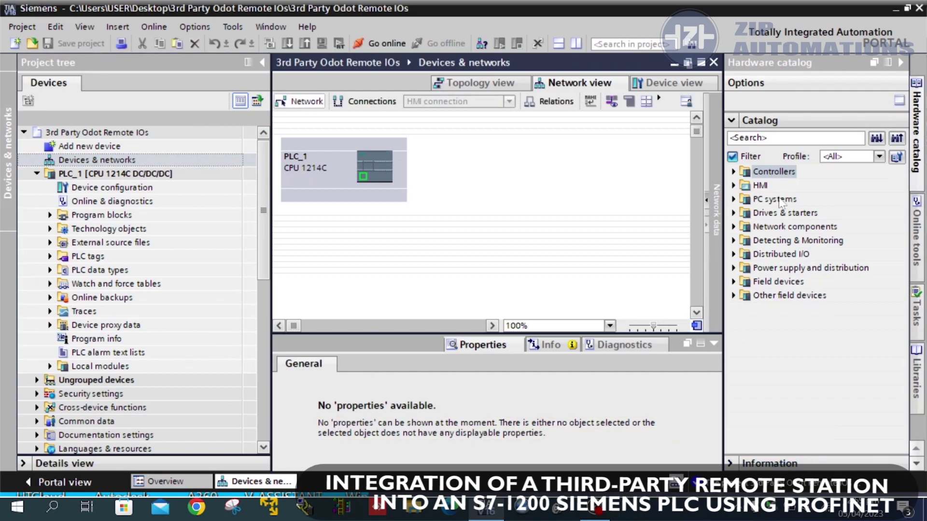
left_click(733, 296)
left_click(745, 323)
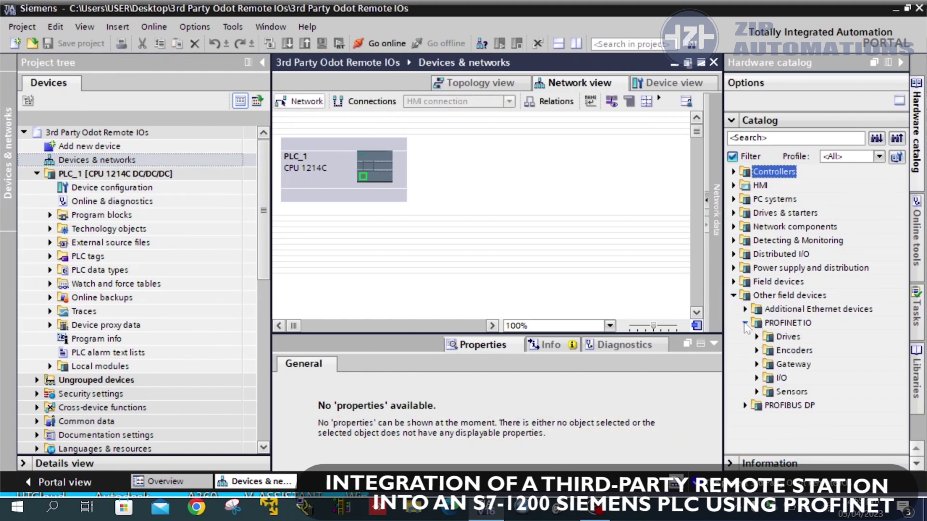
left_click(756, 378)
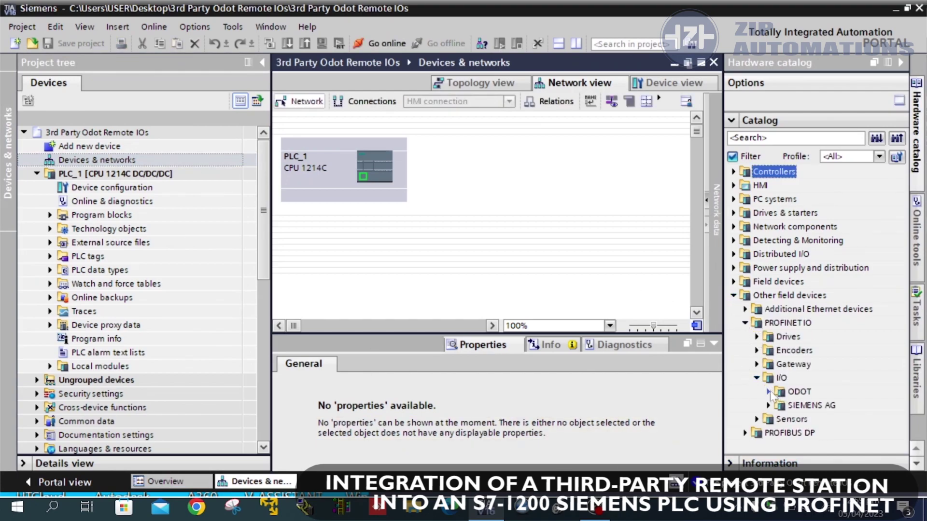
left_click(768, 392)
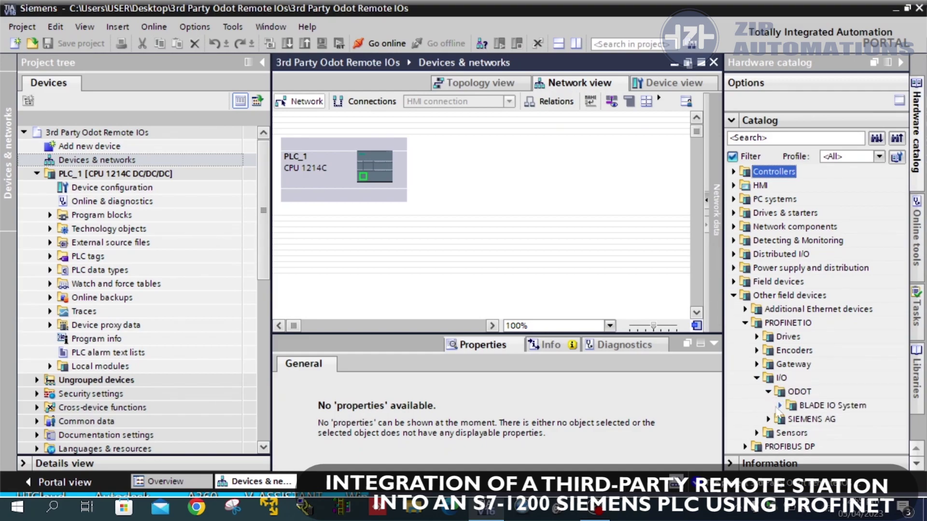
left_click(780, 406)
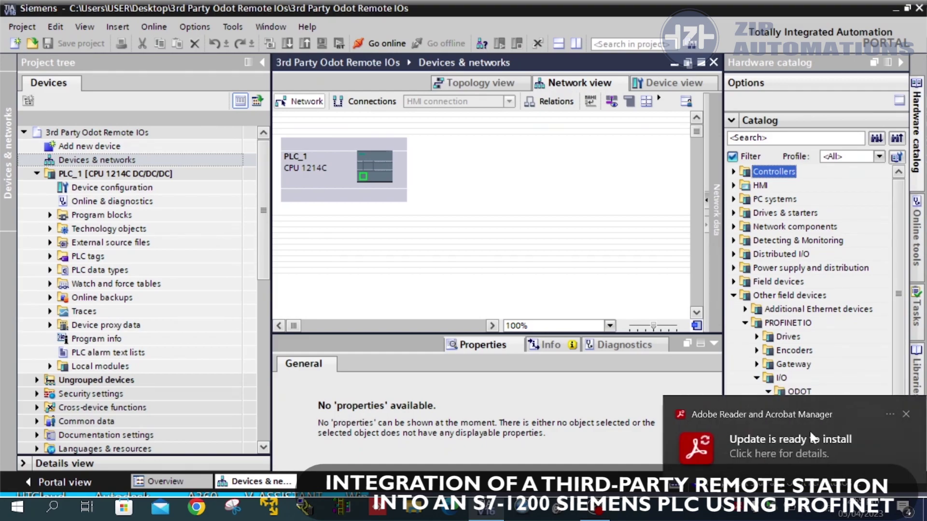
left_click(792, 420)
scroll(875, 435, "down", 1)
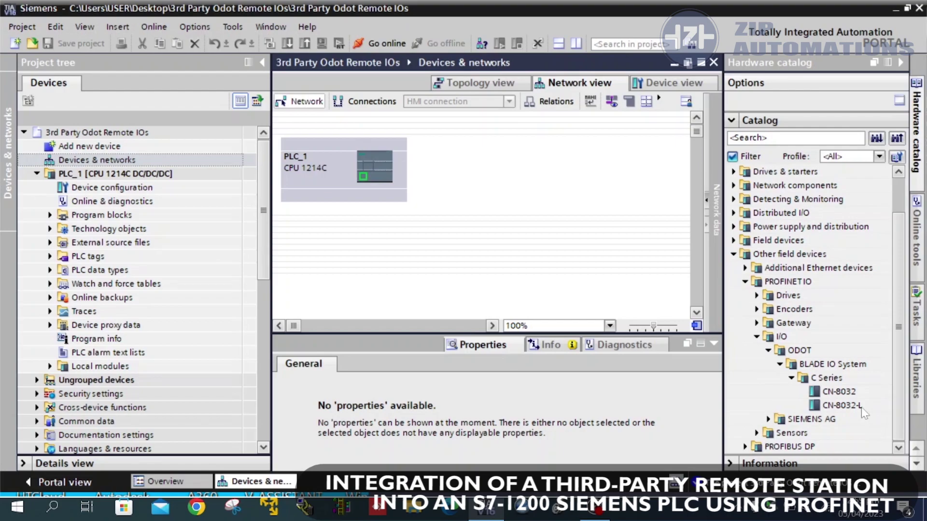
left_click(849, 408)
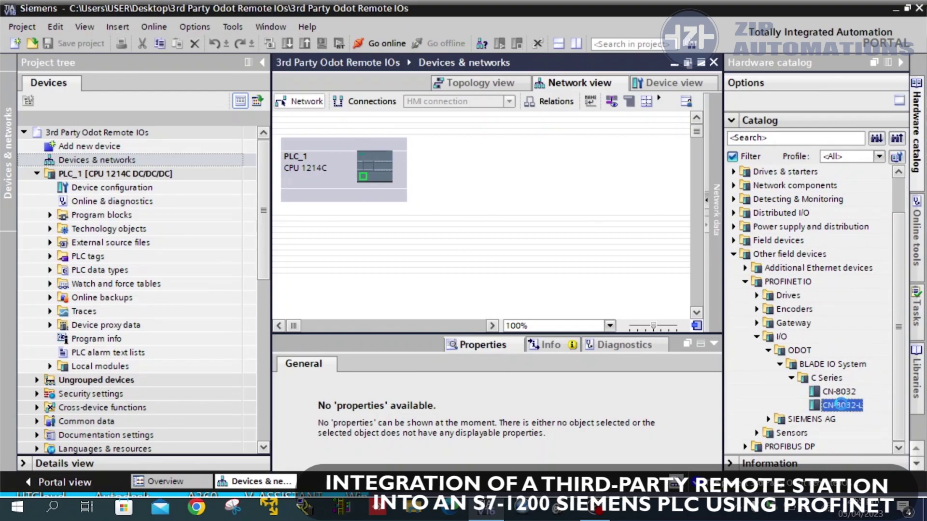
left_click_drag(840, 405, 519, 184)
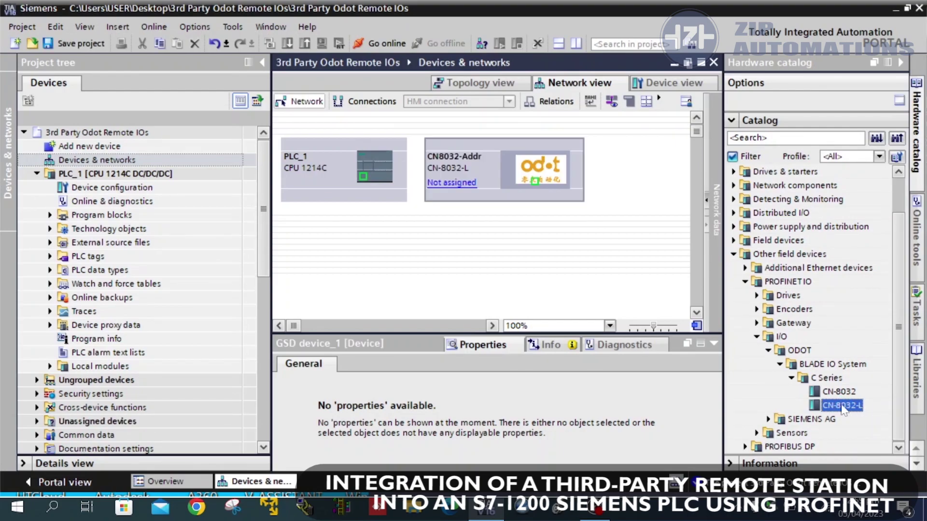
Open the CN8032-Addr station's device configuration and add a CT-1218 (8DI 24Vdc) sink input module in its device overview
double_click(521, 175)
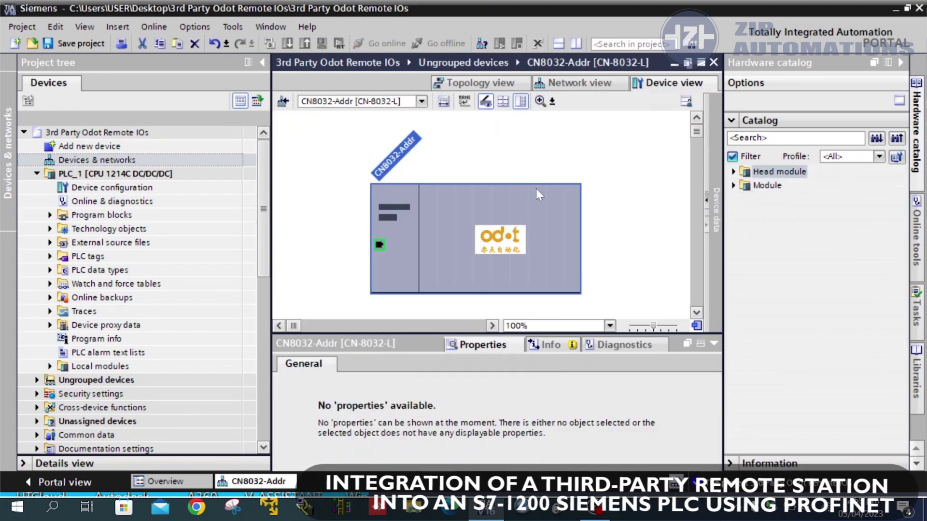
left_click(707, 201)
left_click(734, 186)
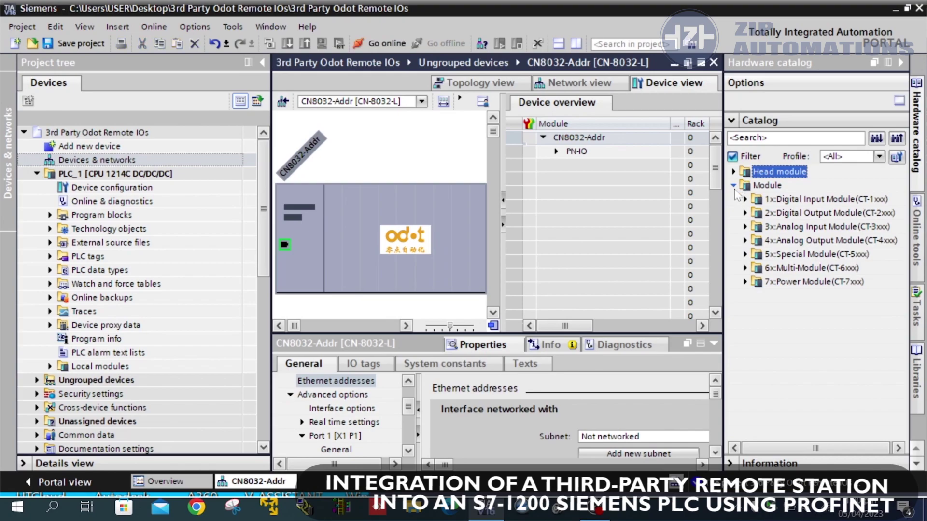
left_click(745, 200)
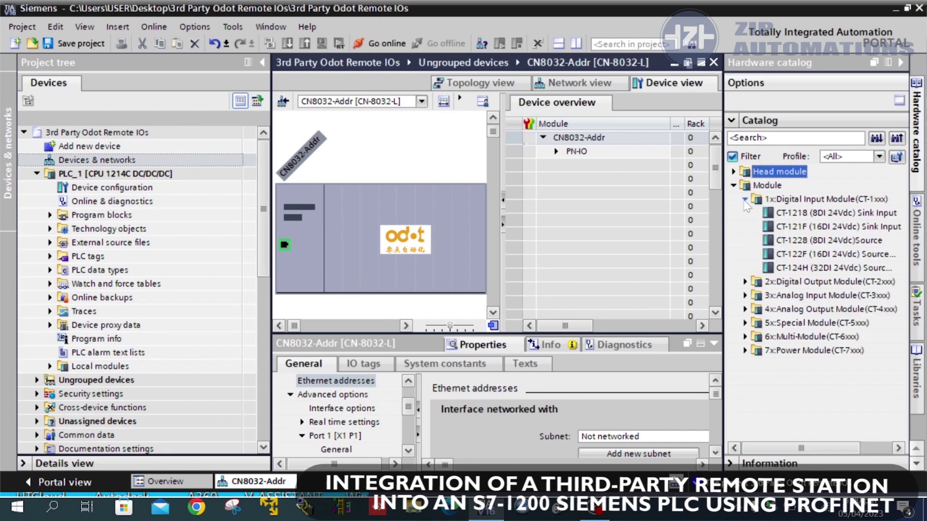
left_click(782, 217)
double_click(794, 213)
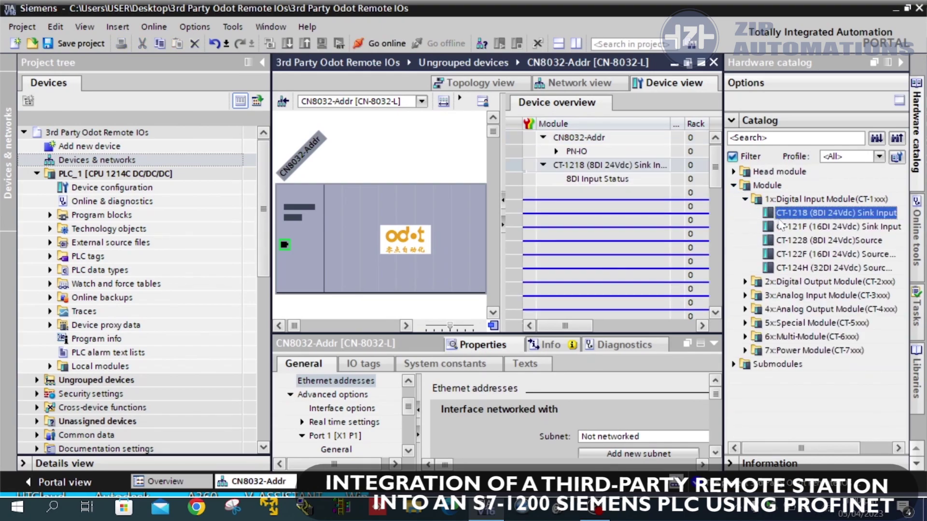
Add a CT-2228 (8DO 24Vdc) source digital output module to the CN8032-Addr station
left_click(745, 200)
left_click(745, 212)
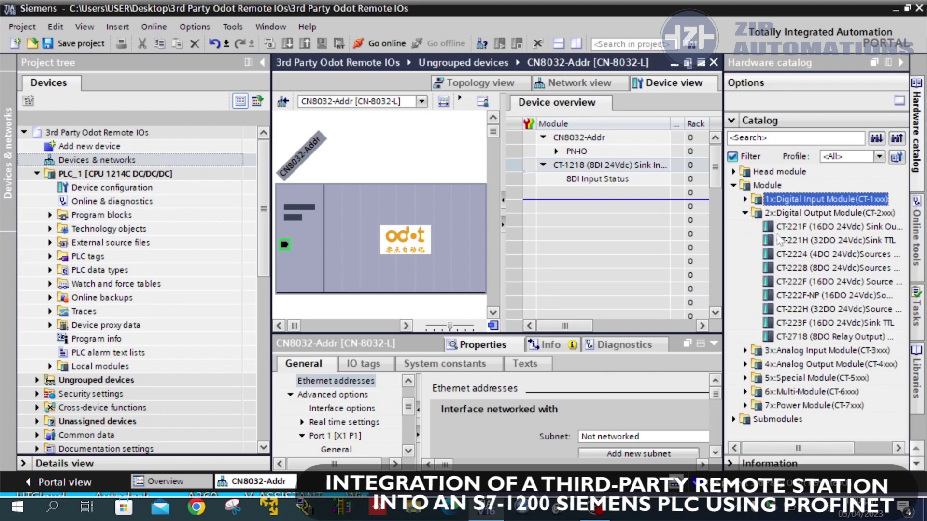
left_click(793, 270)
double_click(792, 270)
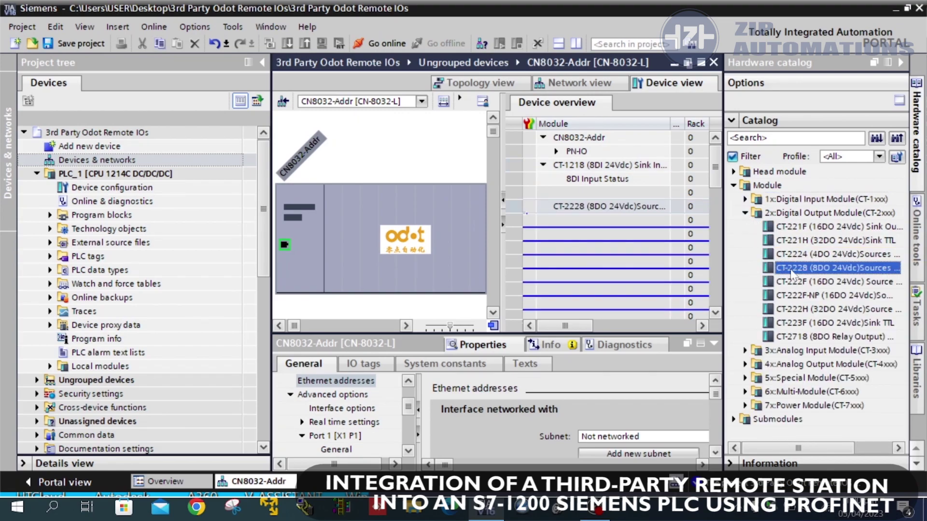
Add a CT-3238 (8AI 0~20mA) analog input module to the CN8032-Addr station after the digital output module
left_click(745, 213)
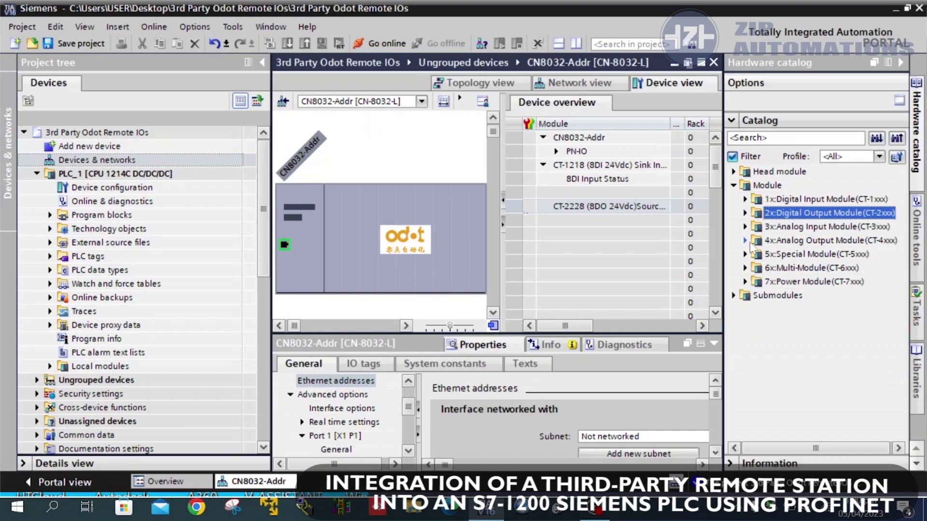
left_click(745, 226)
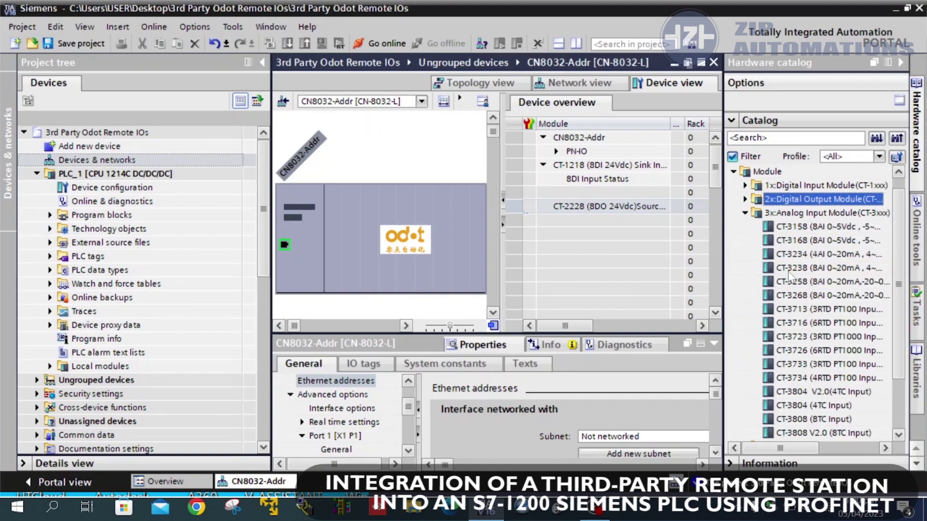
double_click(789, 270)
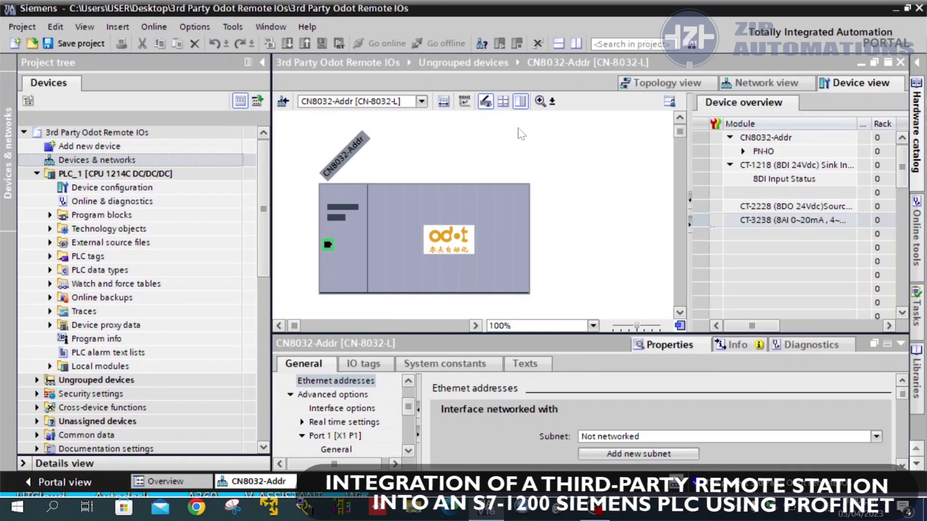
Search the PN/IE interface Intel(R) Ethernet Connection (3) I218-LM for accessible devices and open the online diagnostics of cn8032-1
left_click(479, 45)
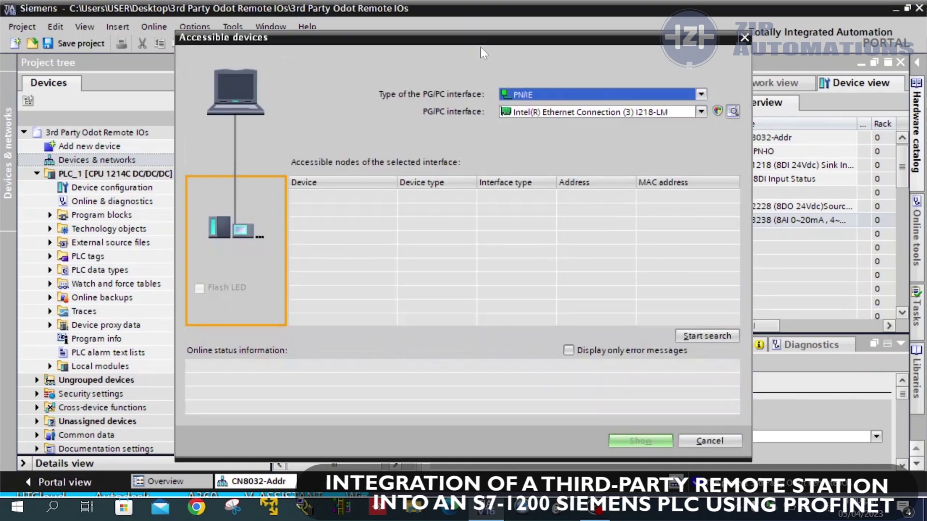
left_click(696, 334)
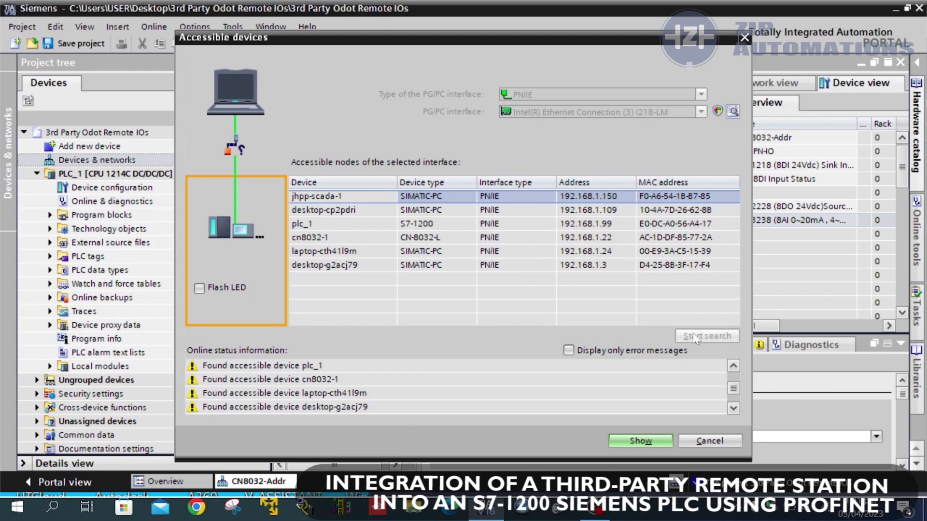
left_click(410, 238)
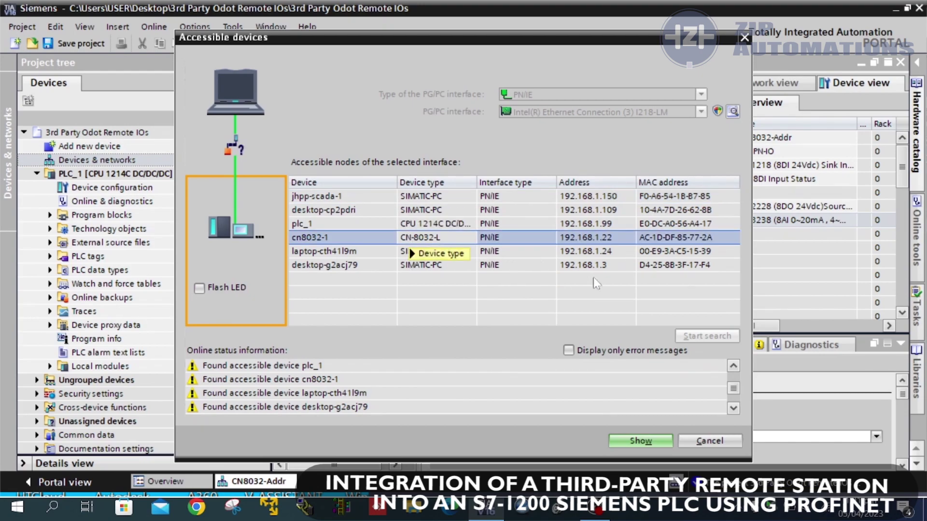
left_click(619, 442)
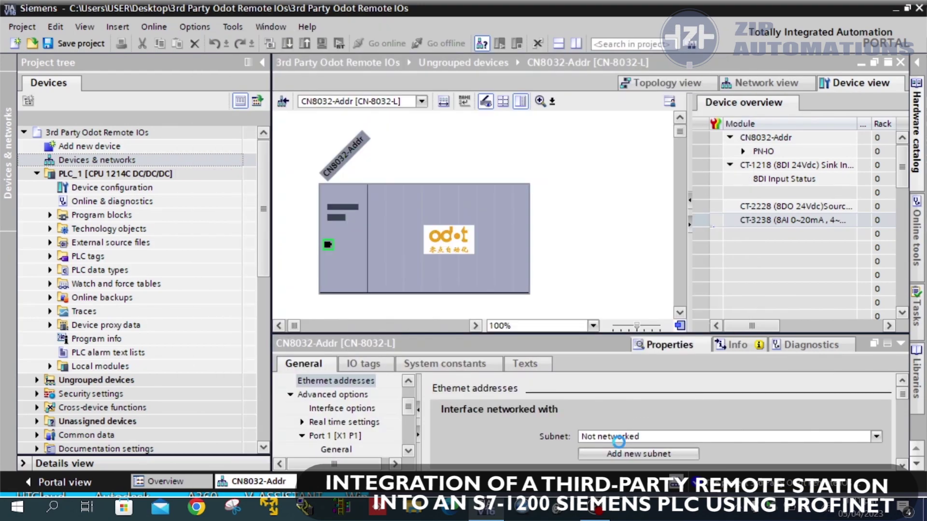
double_click(155, 243)
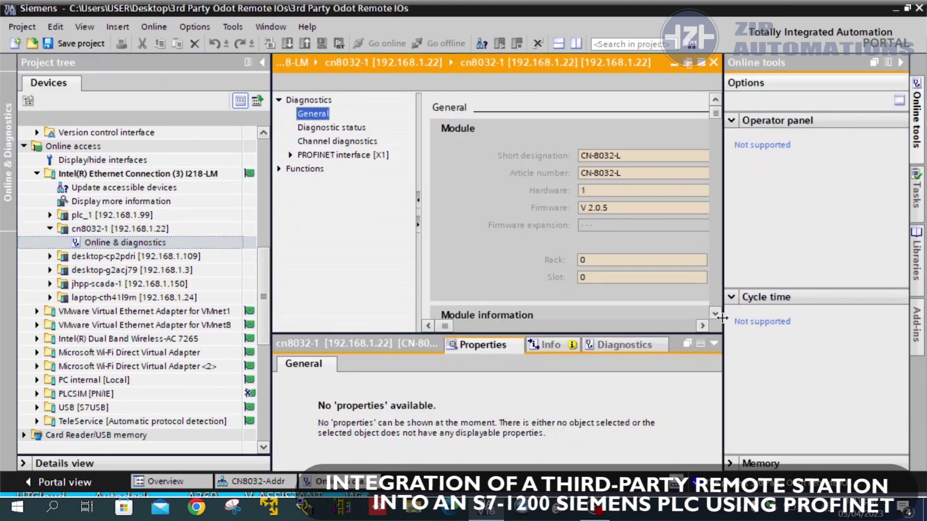
left_click_drag(723, 318, 816, 318)
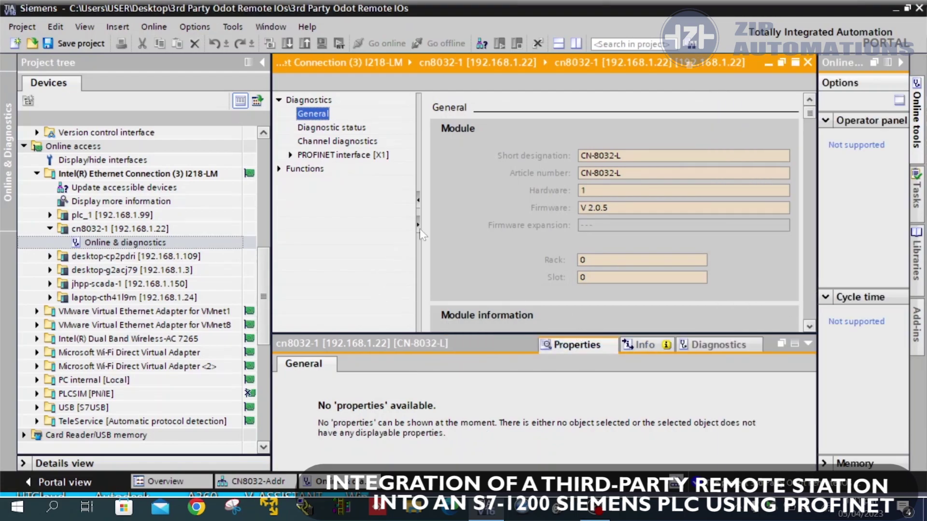
Assign the IP address 192.168.1.18 to the physical cn8032-1 station through its online functions
left_click(279, 169)
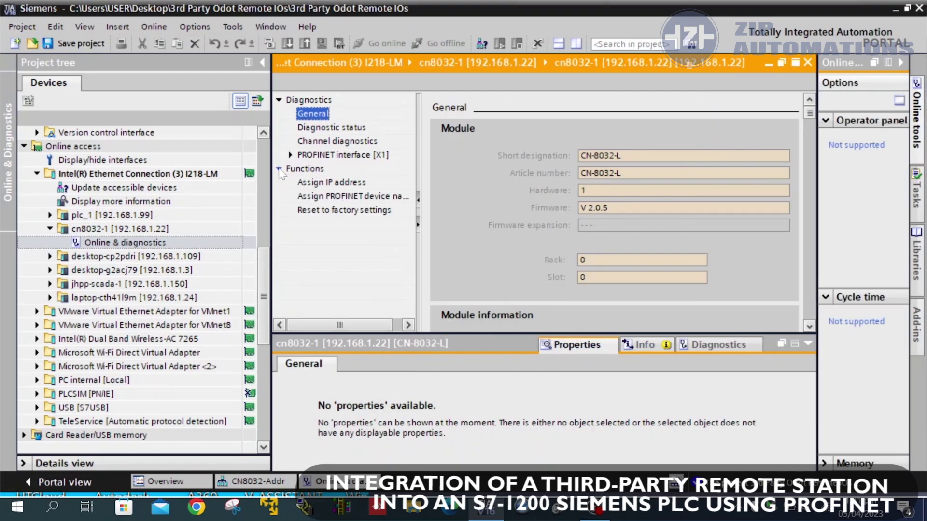
left_click(312, 184)
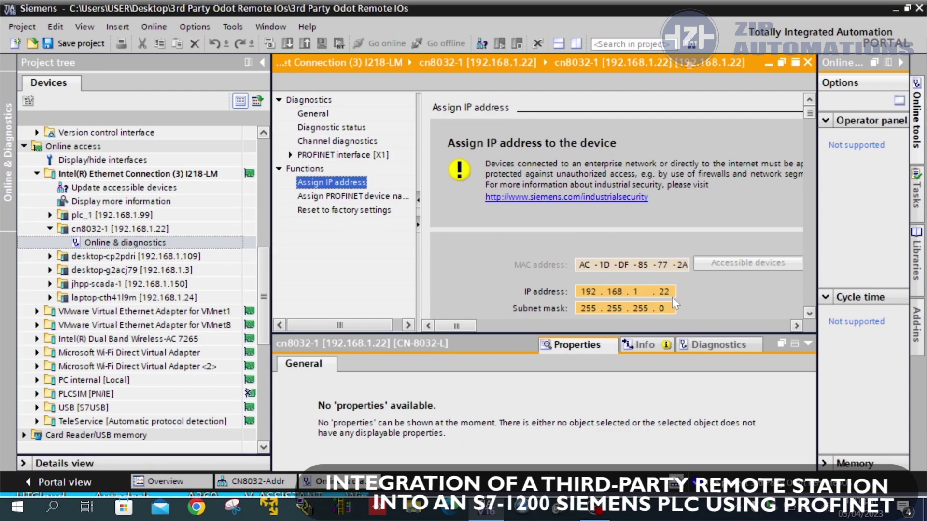
left_click(671, 293)
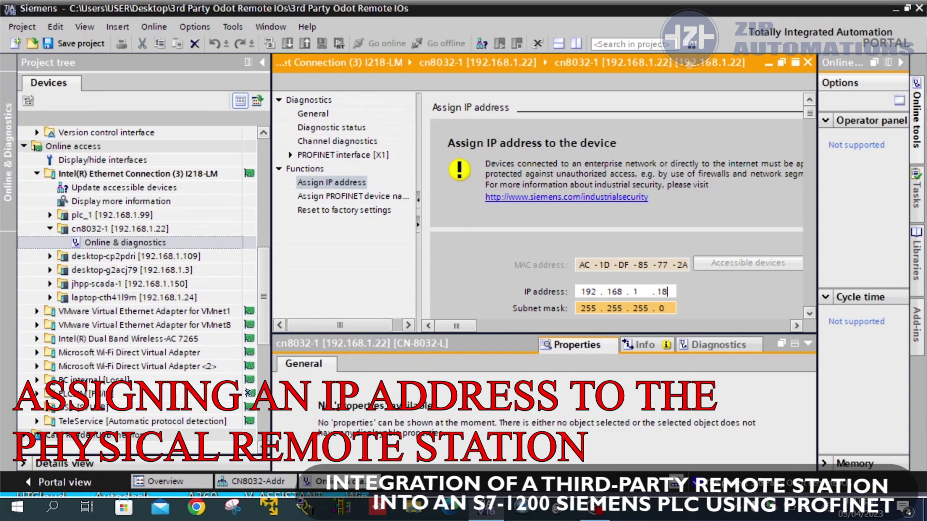
scroll(676, 289, "down", 3)
left_click(678, 295)
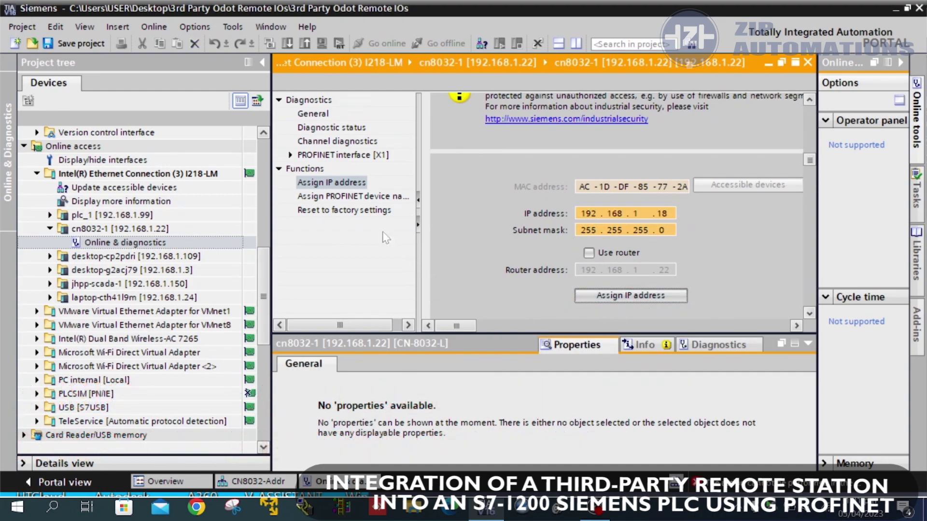
Copy the physical station's PROFINET device name cn8032-1 from its name assignment function
left_click(322, 197)
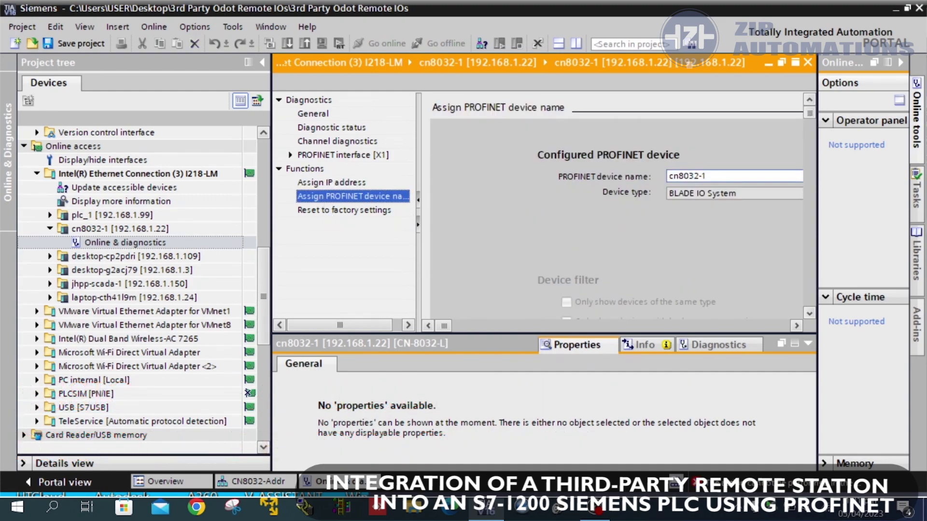
left_click_drag(707, 176, 669, 177)
right_click(679, 177)
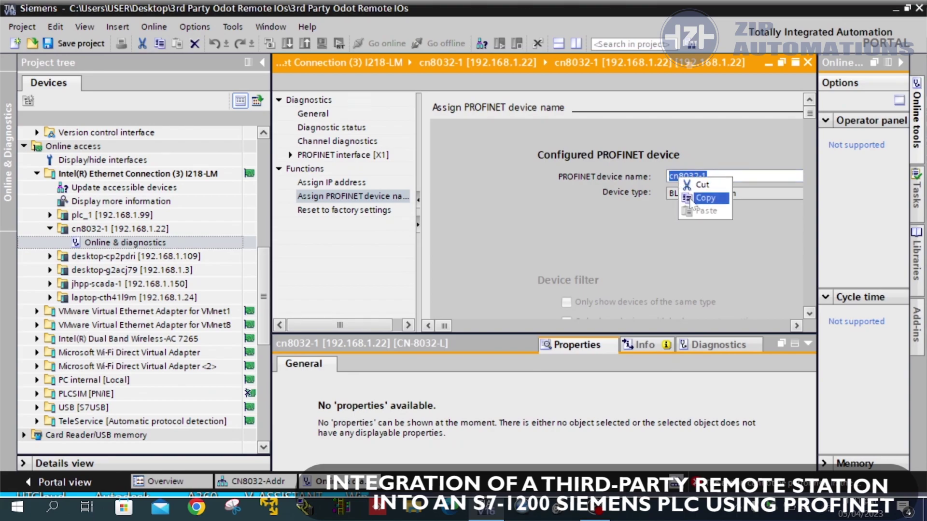
left_click(705, 197)
In the project's CN8032-Addr device configuration, set the third octet of the station's IP address to 1
left_click(232, 174)
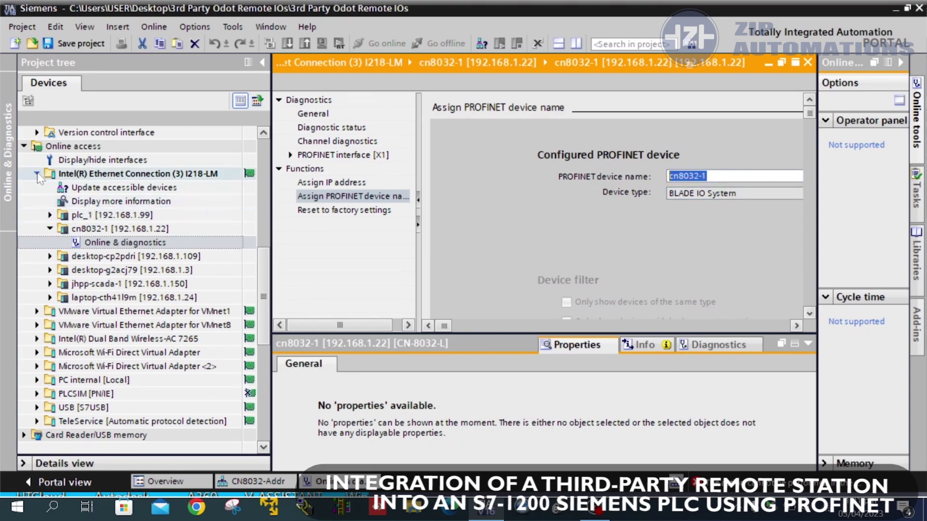
key("Left")
scroll(265, 270, "up", 6)
key("Left")
key("Left")
scroll(265, 271, "up", 3)
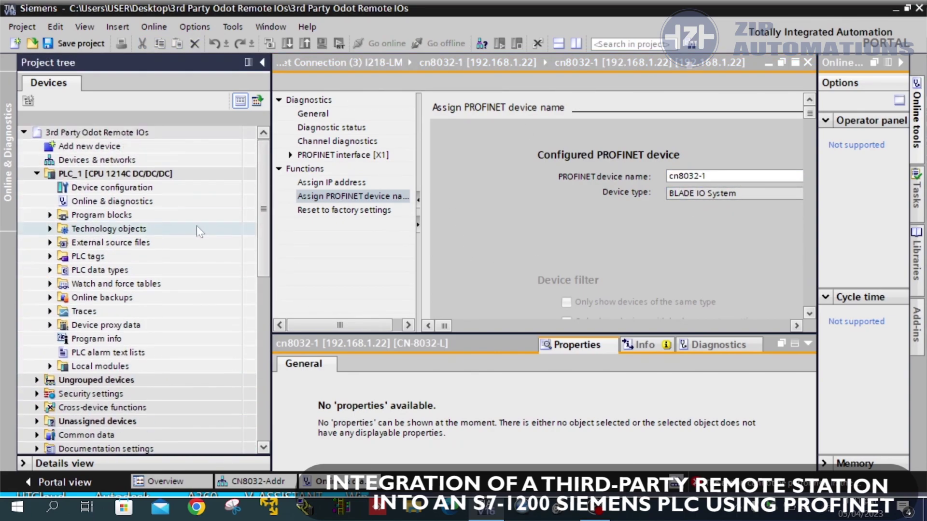
left_click(251, 482)
left_click(329, 246)
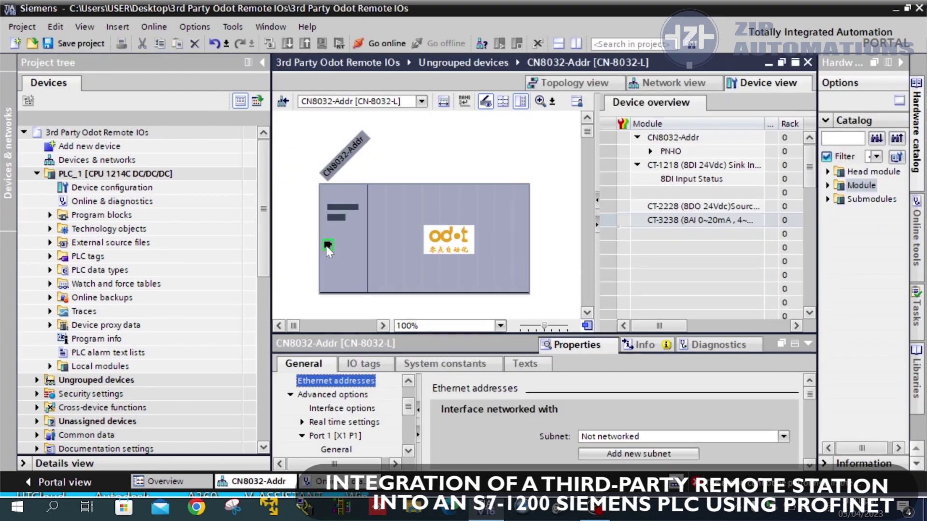
left_click_drag(355, 303, 355, 271)
scroll(537, 392, "down", 3)
double_click(636, 405)
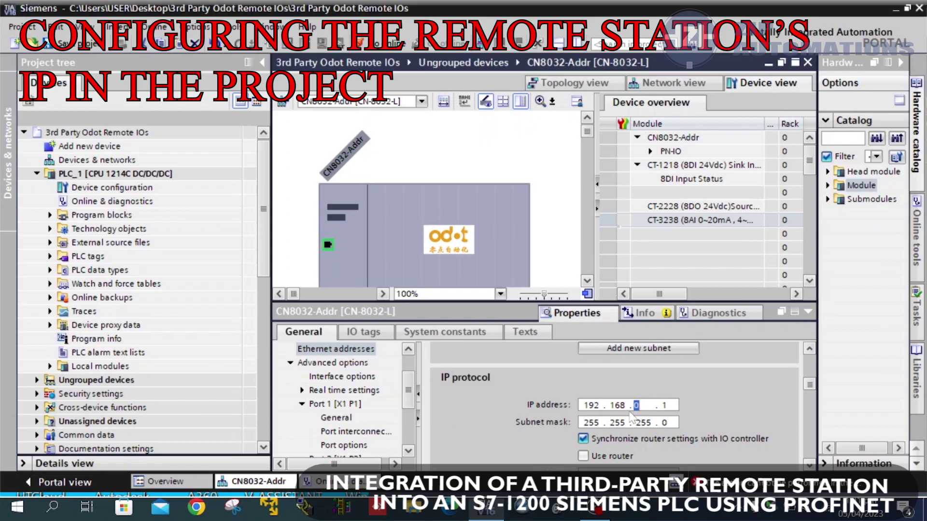
type("1")
Turn off automatic PROFINET device name generation for the CN8032-Addr station and replace its name with the copied cn8032-1
scroll(671, 407, "down", 4)
left_click(584, 404)
left_click_drag(633, 422, 572, 423)
right_click(587, 422)
left_click(613, 457)
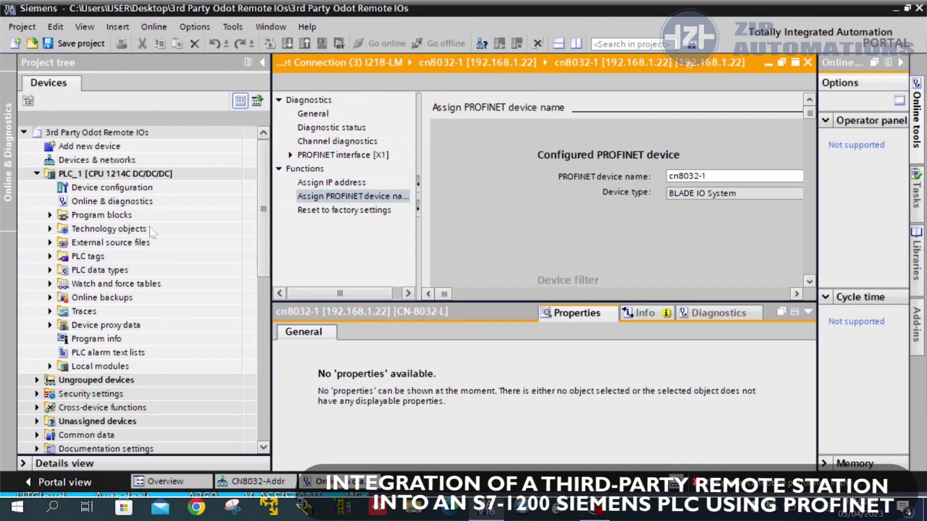
In the network view, connect PLC_1's PROFINET port to the CN8032-Addr station so the PLC becomes its IO controller
double_click(139, 157)
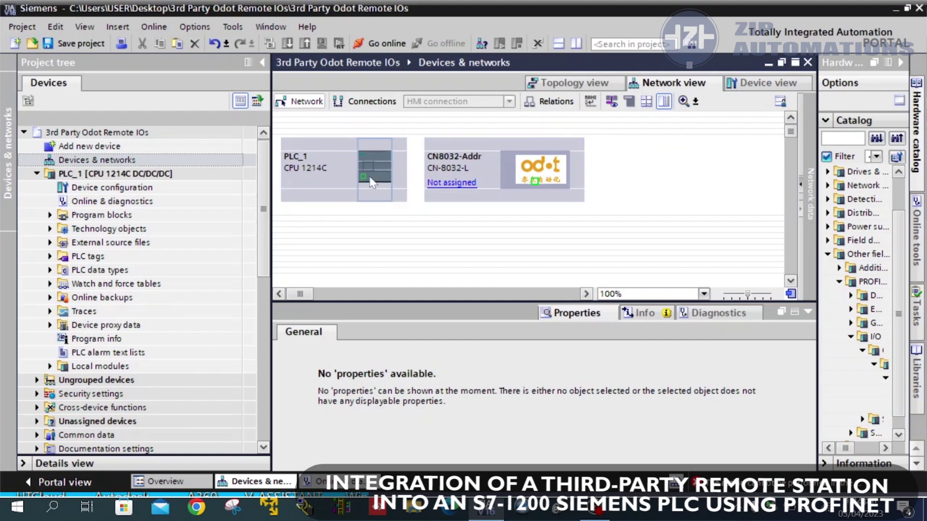
left_click_drag(363, 177, 534, 181)
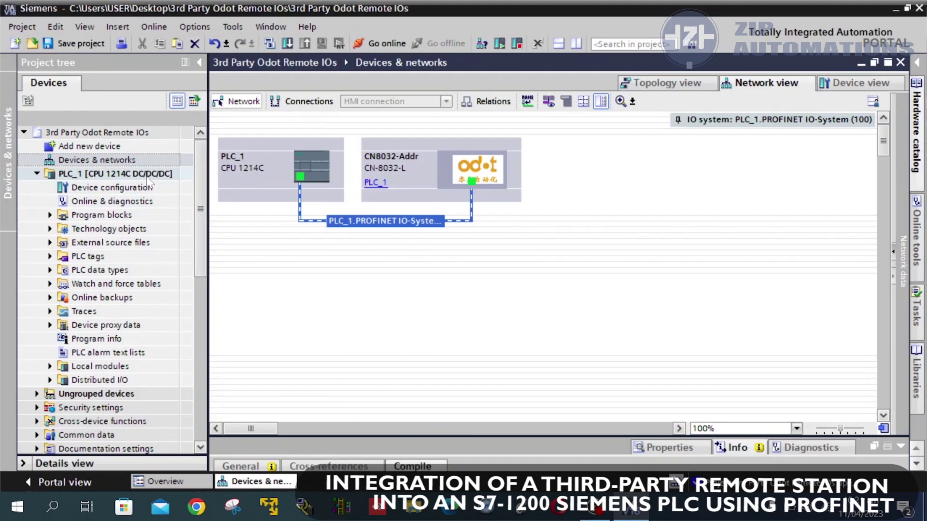
Download PLC_1's hardware configuration, searching for the compatible target device and loading it to the PLC found at 192.168.1.99
left_click(148, 177)
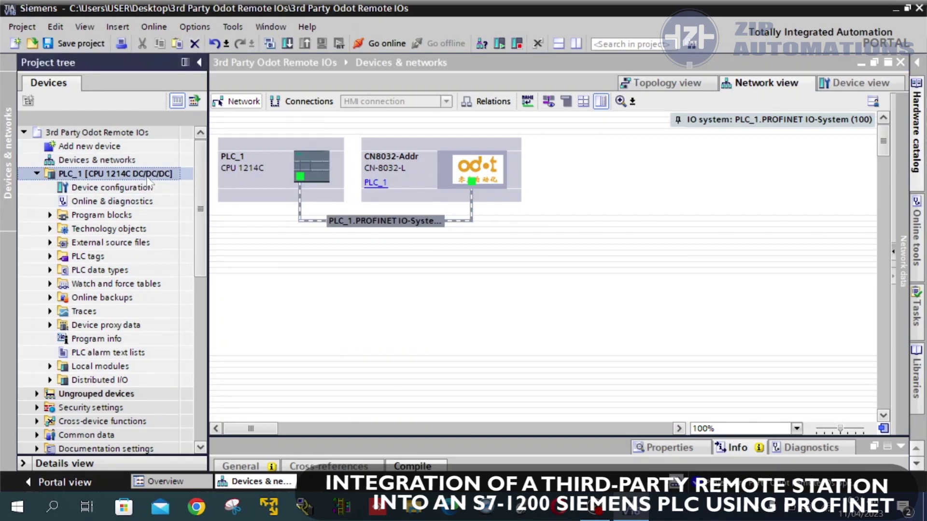
right_click(156, 175)
left_click(583, 317)
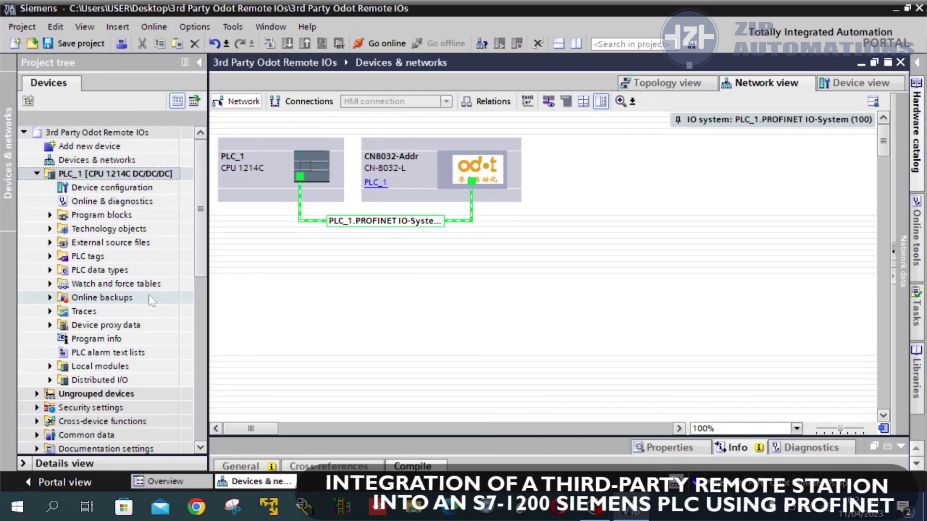
right_click(159, 179)
mouse_move(290, 361)
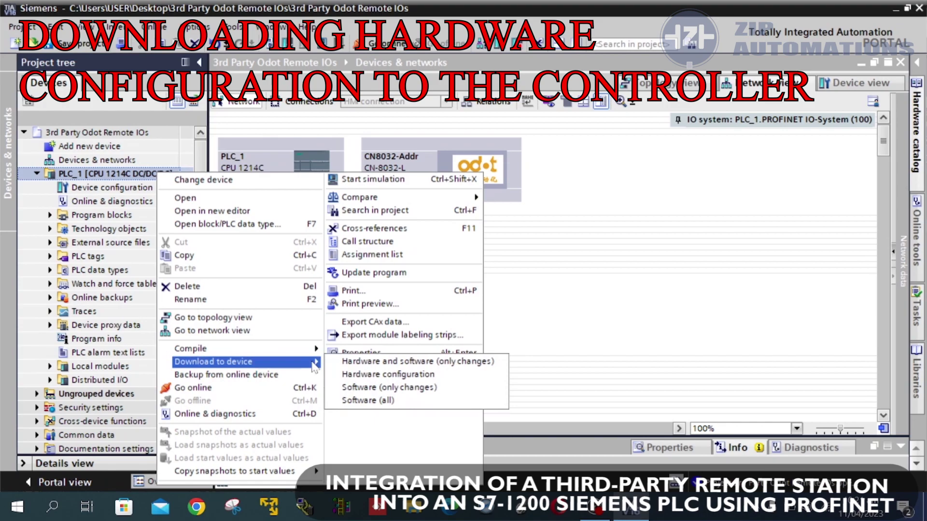
left_click(393, 375)
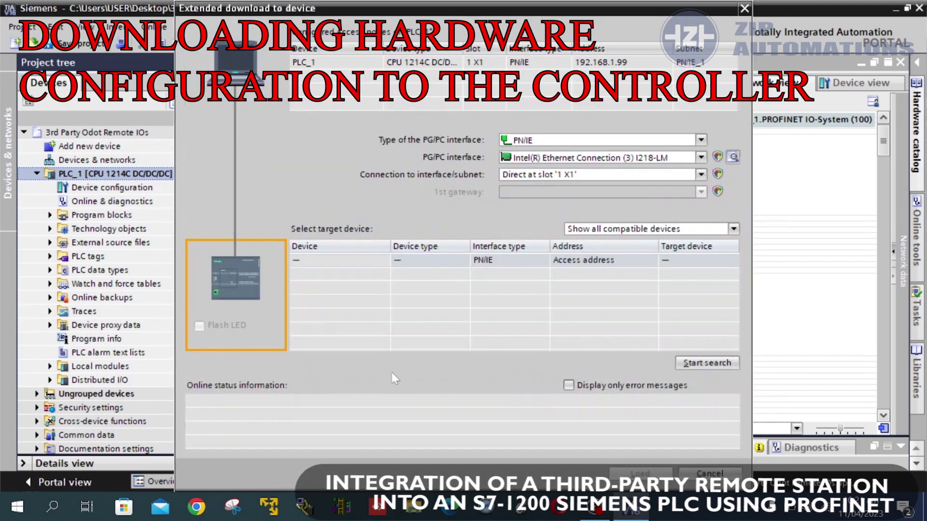
left_click(716, 363)
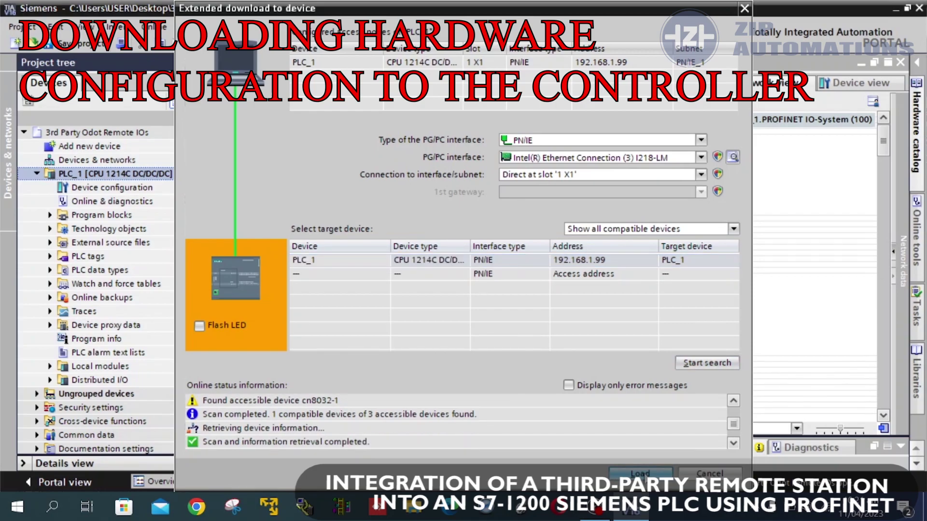
left_click(640, 474)
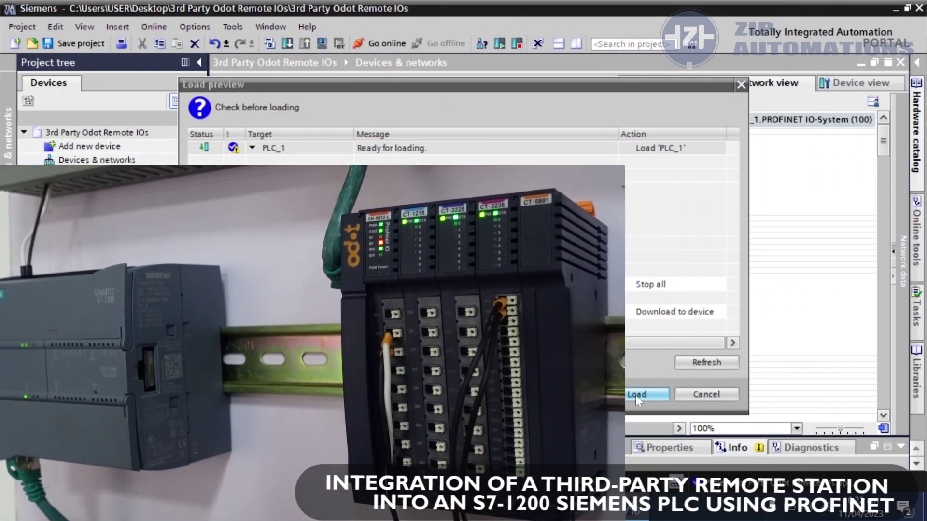
left_click(635, 395)
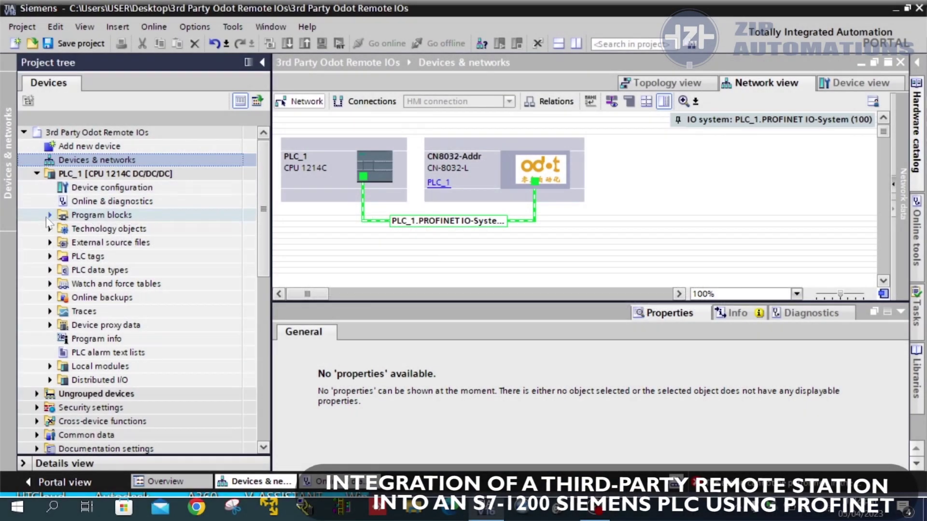
Open the Main [OB1] program block and insert NORM_X and SCALE_X conversion instructions in series in Network 1
left_click(50, 215)
double_click(107, 242)
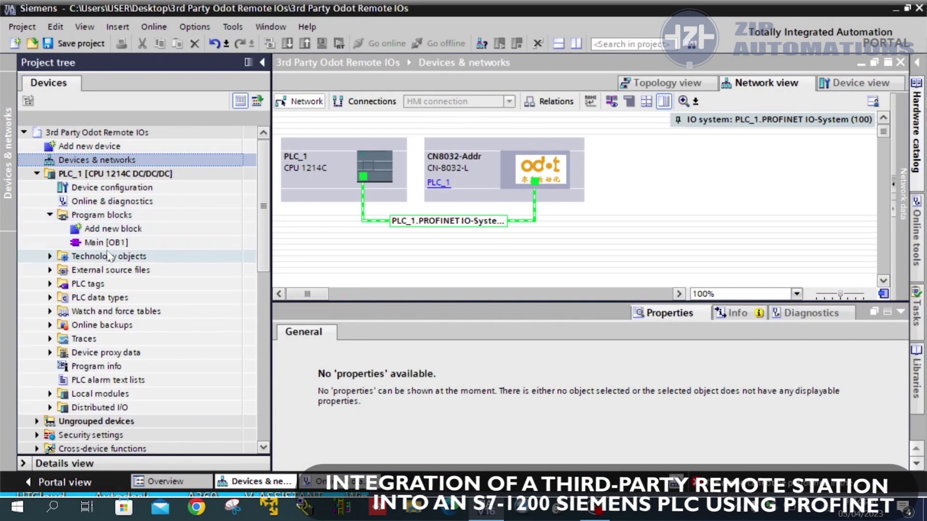
left_click(916, 116)
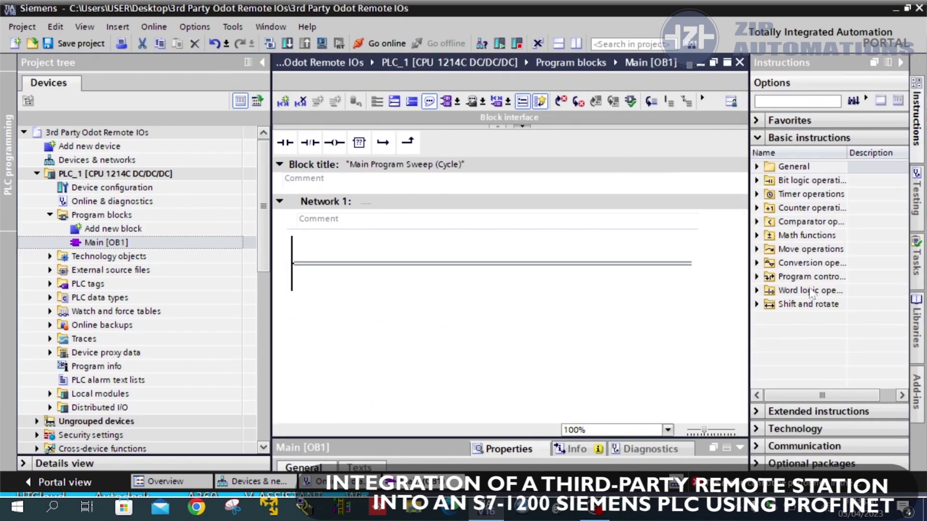
left_click(757, 263)
left_click_drag(808, 359, 627, 270)
Set the data types of NORM_X to Int to Real and of SCALE_X to Real to Real
left_click(415, 255)
left_click(449, 284)
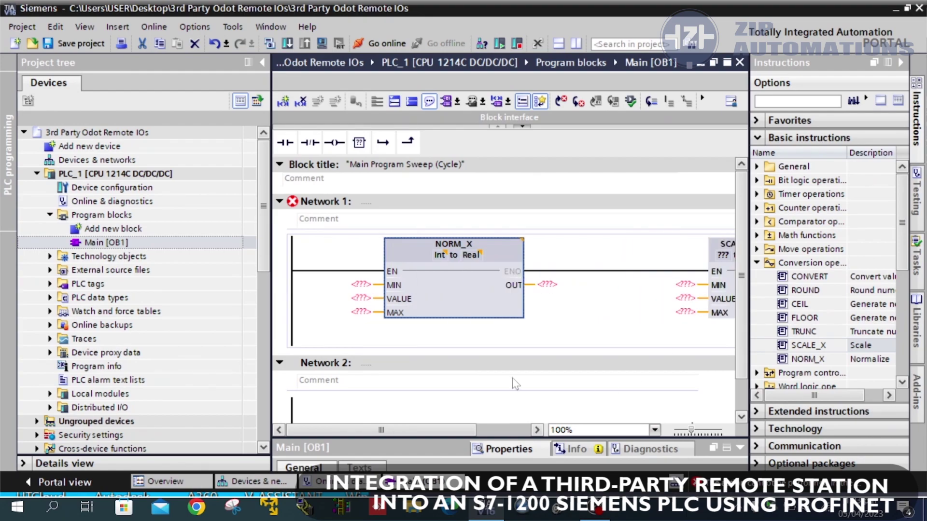
left_click(918, 70)
left_click(737, 281)
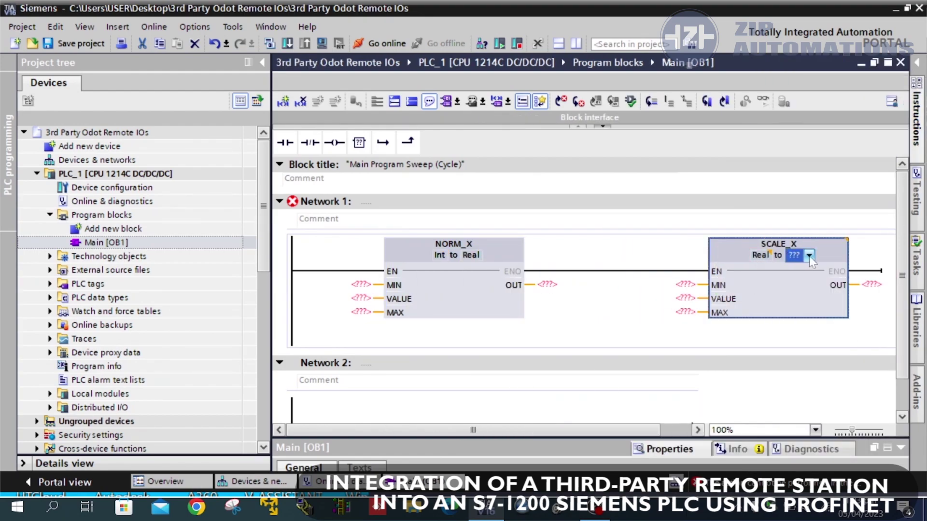
left_click(805, 256)
left_click(801, 343)
Set the NORM_X instruction's input range to MIN 0 and MAX 27648
left_click(361, 284)
type("0")
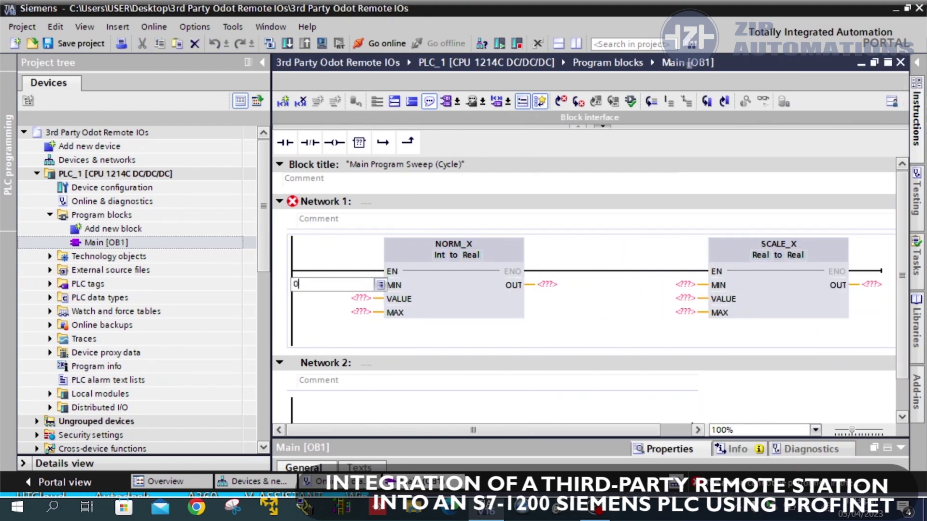
left_click(361, 312)
type("27648")
key("Return")
Set the SCALE_X instruction's output range to MIN 0.0 and MAX 100.0
left_click(685, 284)
type("0")
left_click(684, 313)
type("1")
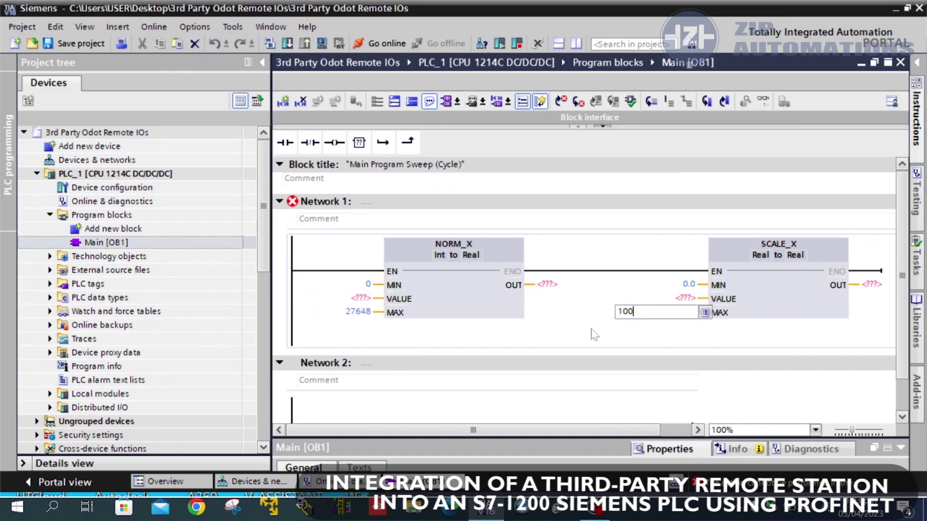
key("Return")
Copy the first input address, %IW68, from the IO tags of the CN8032-Addr station's CT-3238 analog input module
left_click(253, 481)
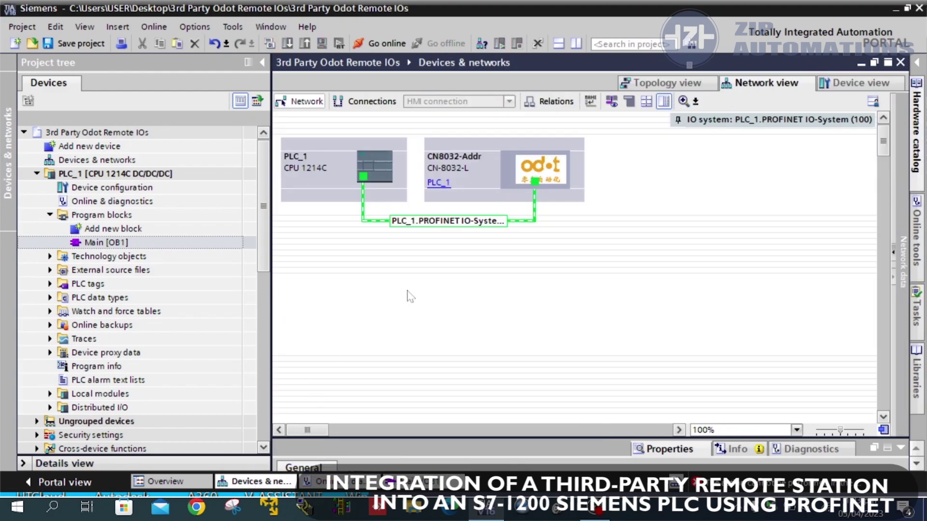
double_click(525, 176)
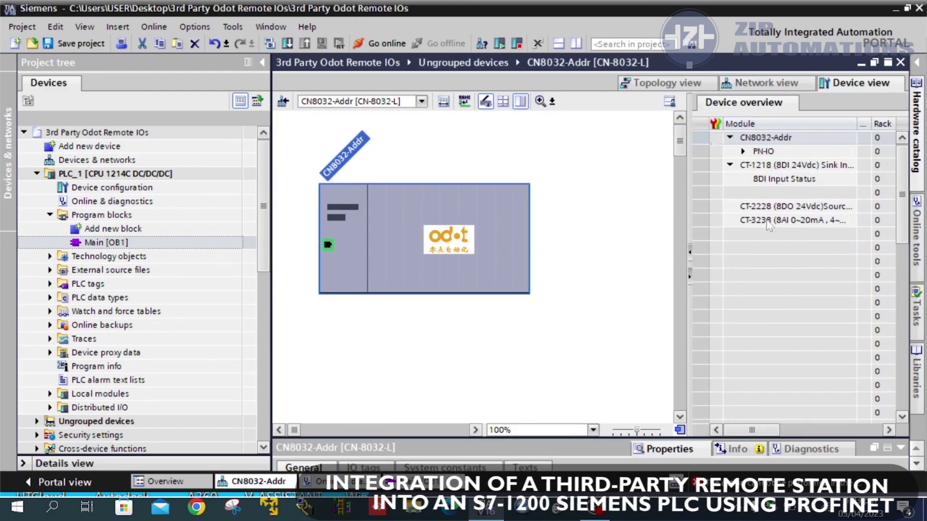
left_click(768, 222)
right_click(769, 223)
left_click(531, 384)
left_click_drag(448, 436, 473, 308)
left_click(363, 338)
left_click(279, 368)
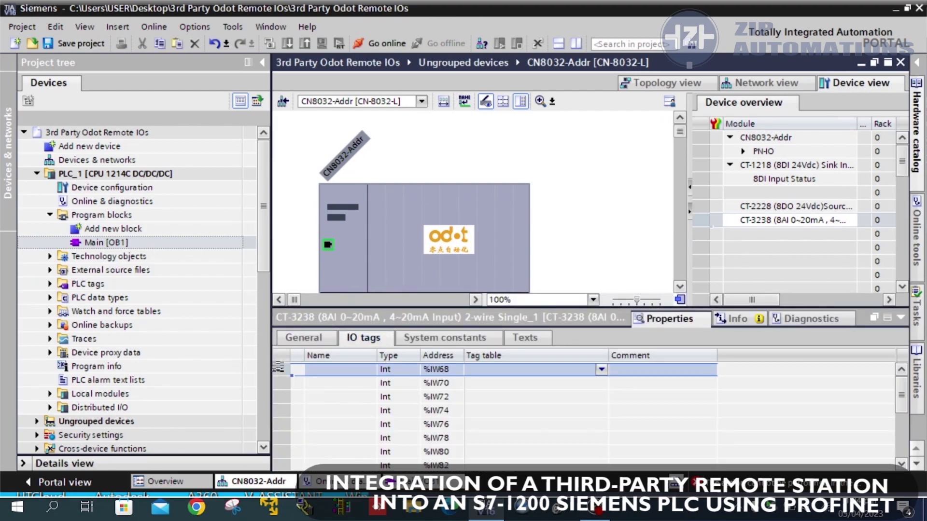
left_click(427, 375)
right_click(444, 372)
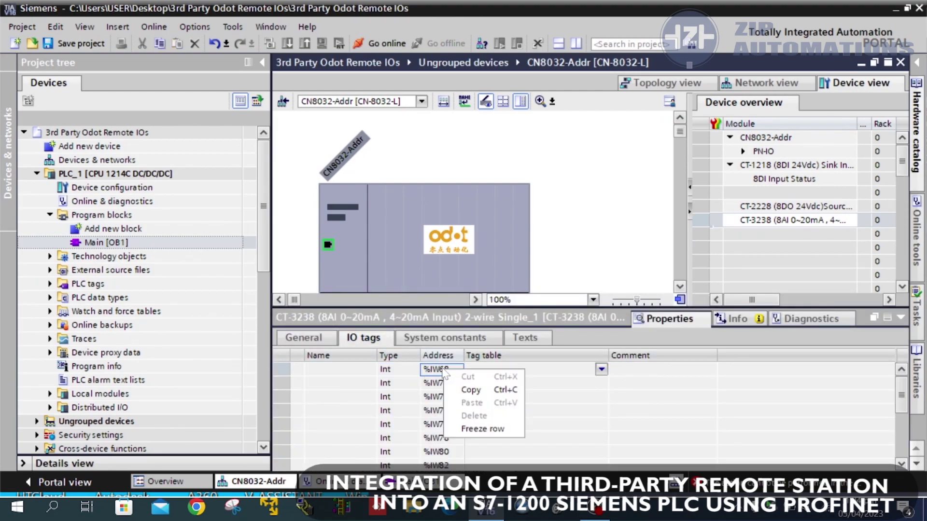
left_click(465, 386)
Paste the copied %IW68 address as the VALUE input of NORM_X in Main [OB1]
double_click(106, 242)
scroll(482, 217, "down", 1)
left_click(357, 217)
right_click(362, 231)
left_click(374, 256)
key("Return")
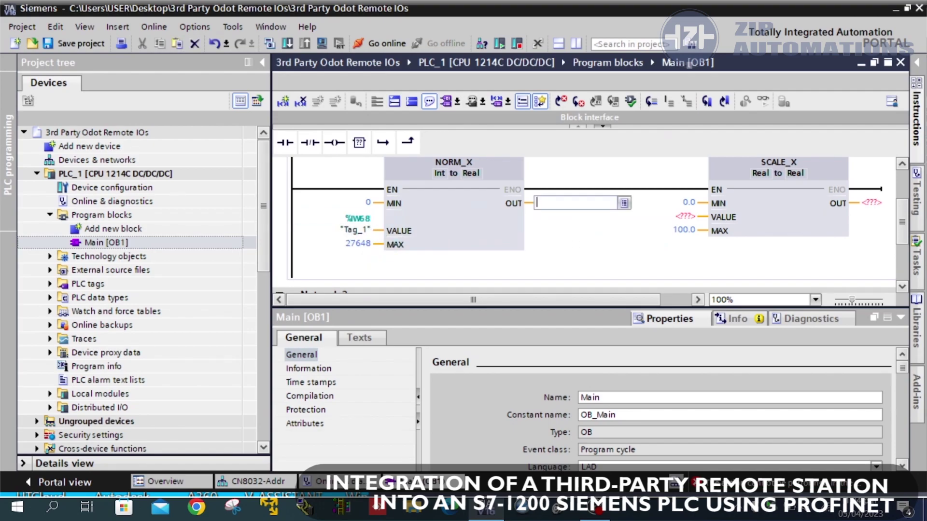
Assign %MD20 to both the NORM_X output and the SCALE_X VALUE input, and %MD24 to the SCALE_X output
type("md20")
key("Return")
type("md20")
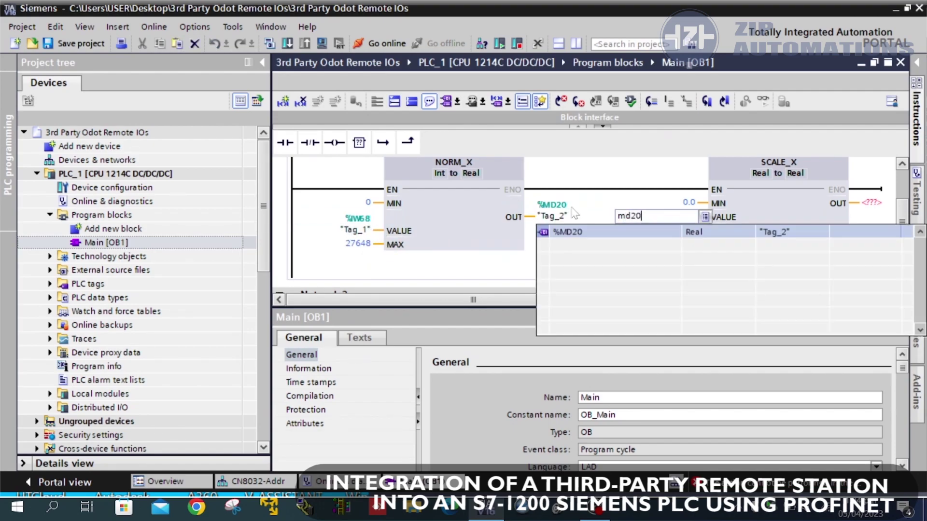
key("Return")
key("Return")
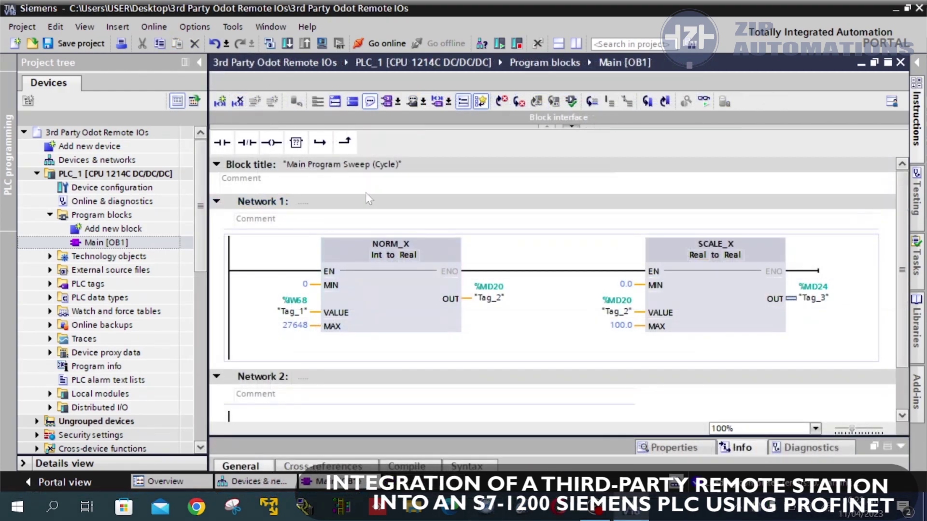
Download all of PLC_1's software to the controller, allowing the modules to be stopped for loading and started again on completion
left_click(116, 173)
right_click(148, 174)
mouse_move(303, 365)
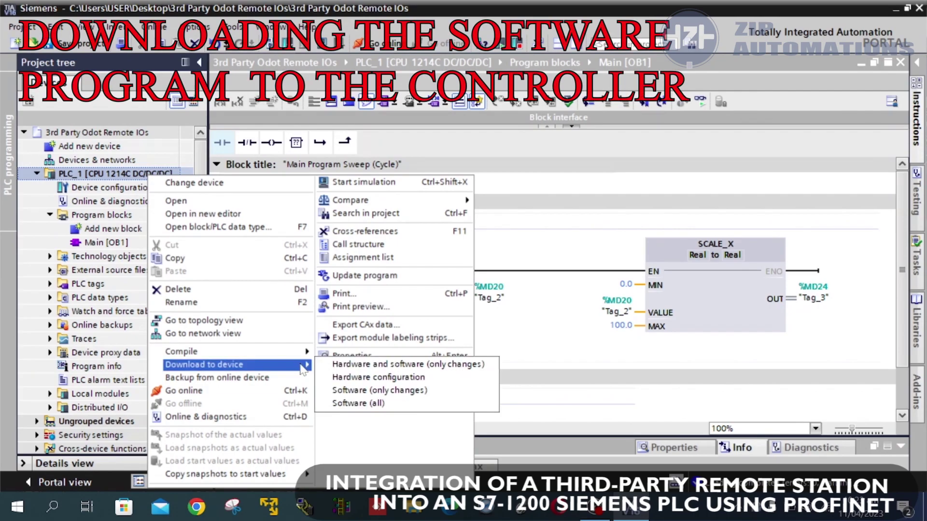
left_click(382, 403)
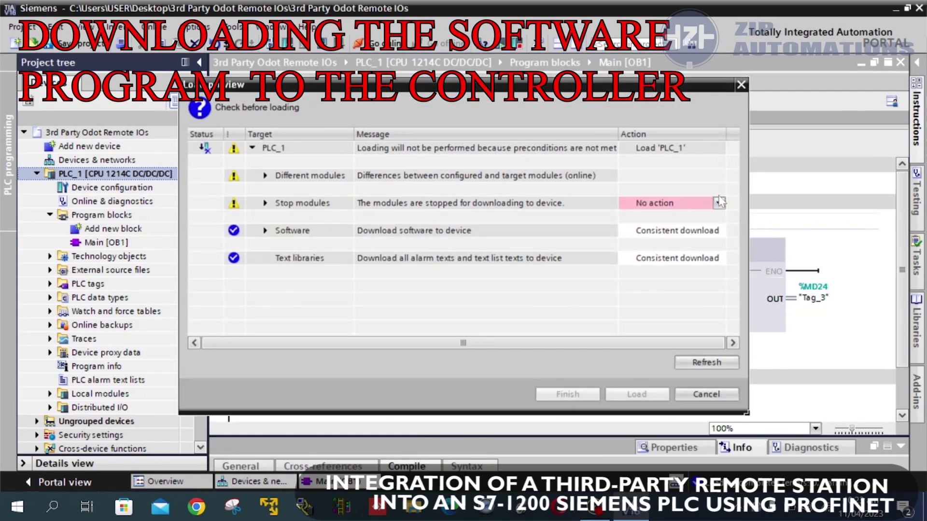
left_click(719, 203)
left_click(646, 228)
left_click(644, 394)
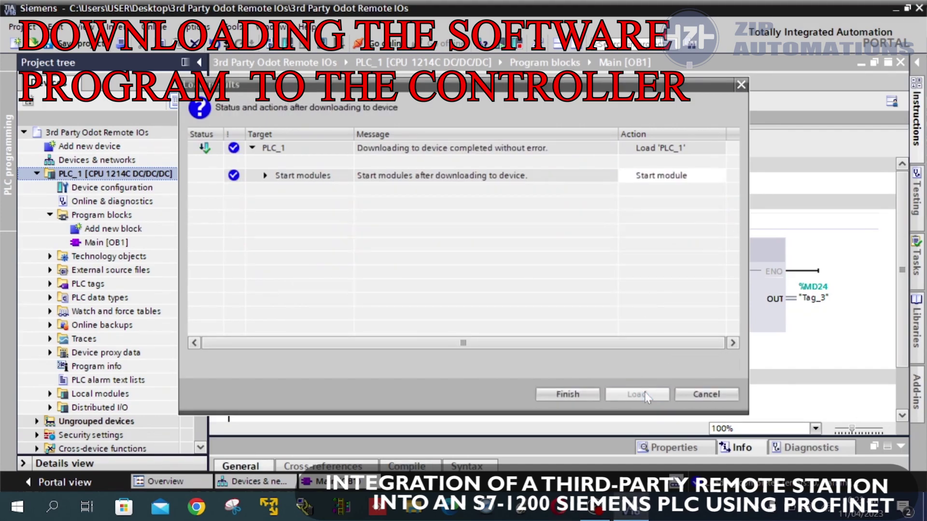
left_click(583, 395)
Go online with PLC_1 and activate monitoring of the Main [OB1] block
left_click(700, 102)
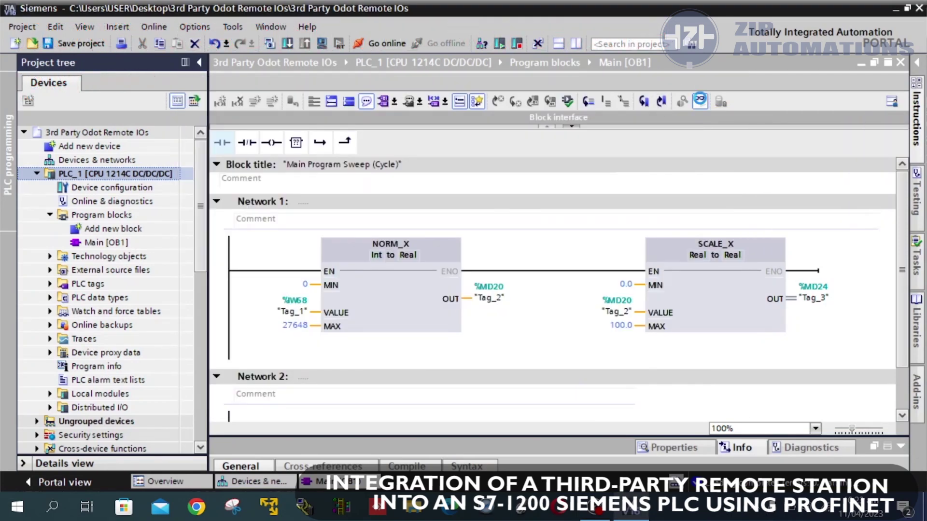
left_click(700, 101)
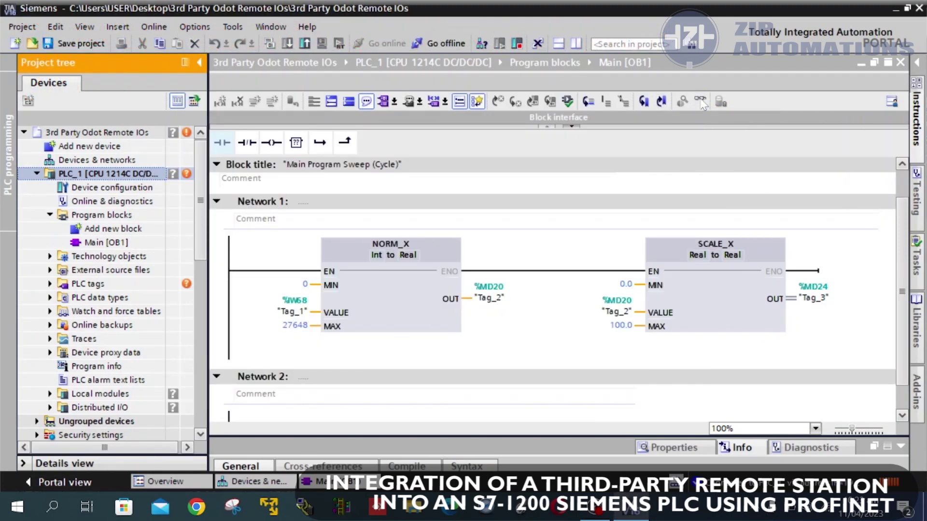